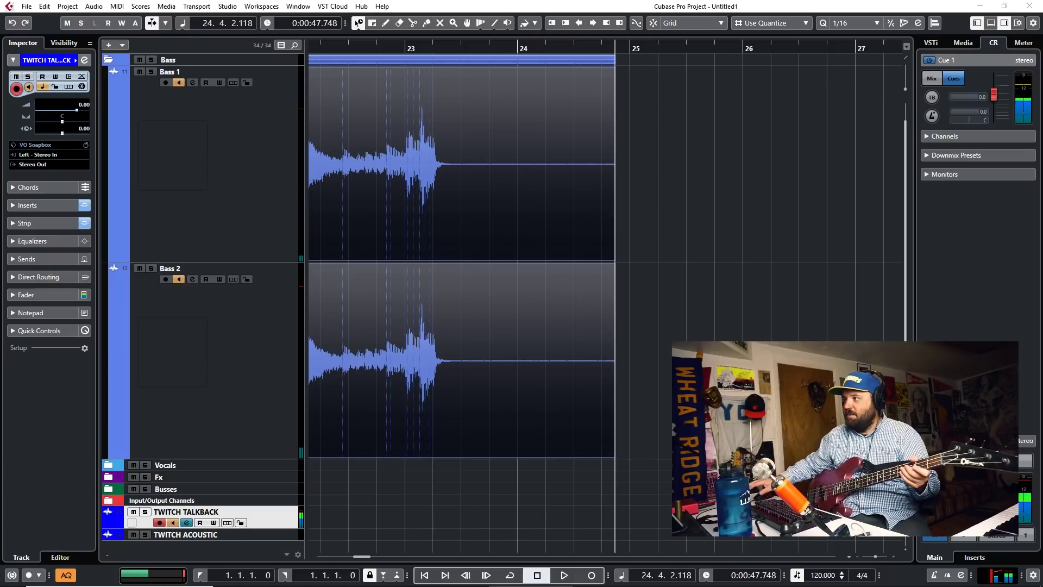
- Delete both existing bass events and return the playhead to the project start
click(358, 23)
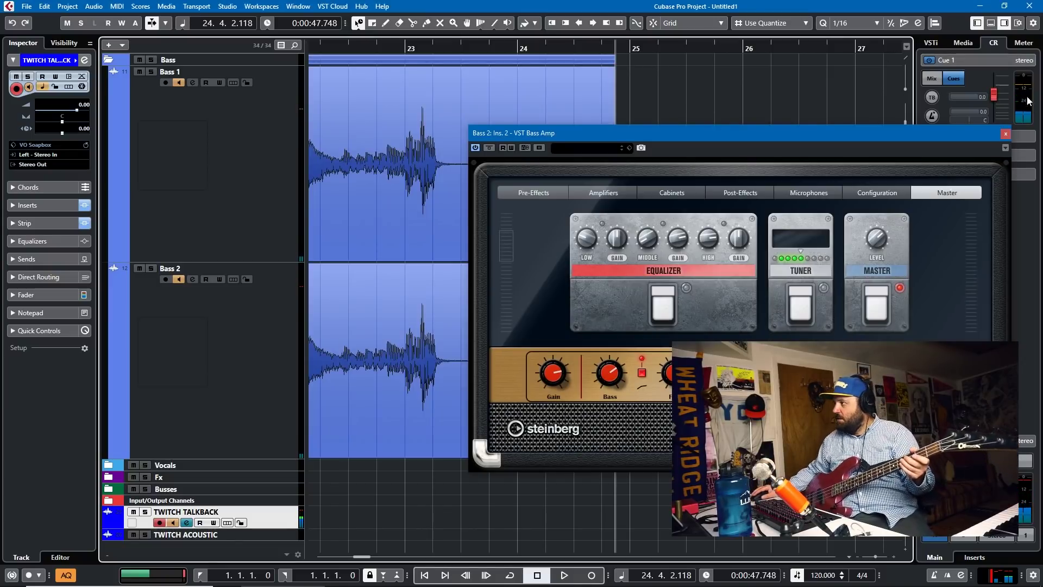
drag(789, 309, 445, 116)
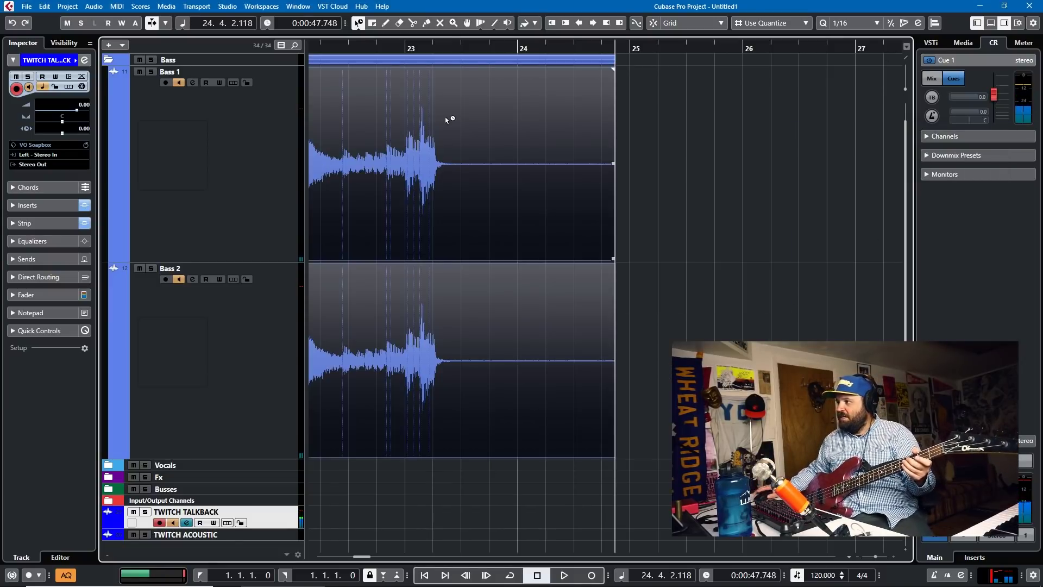
key(Delete)
key(Home)
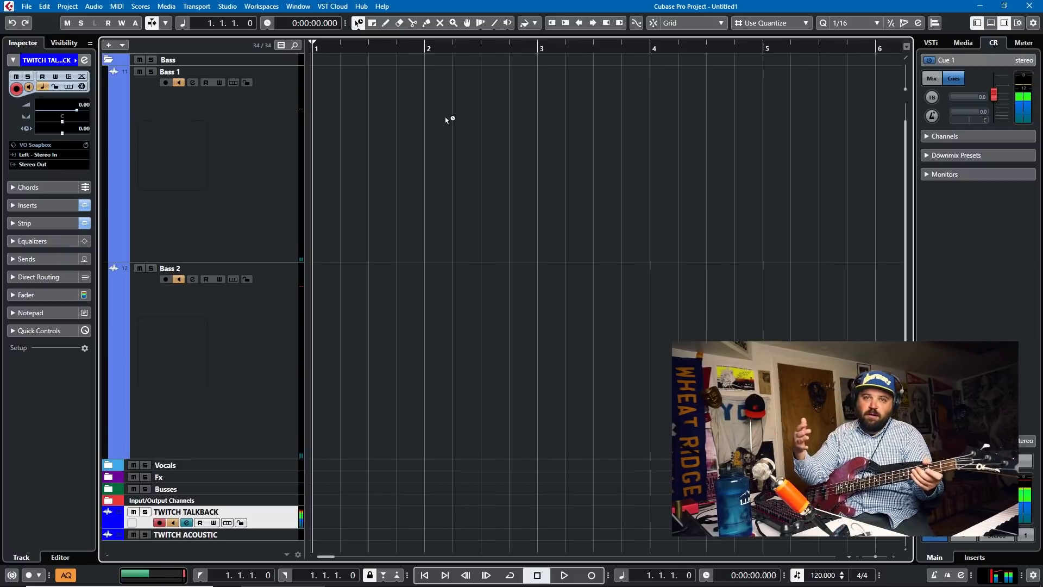
- Record a new take, Bass 1_03, on Bass 1 from bar 1 to about bar 19
click(223, 330)
click(257, 203)
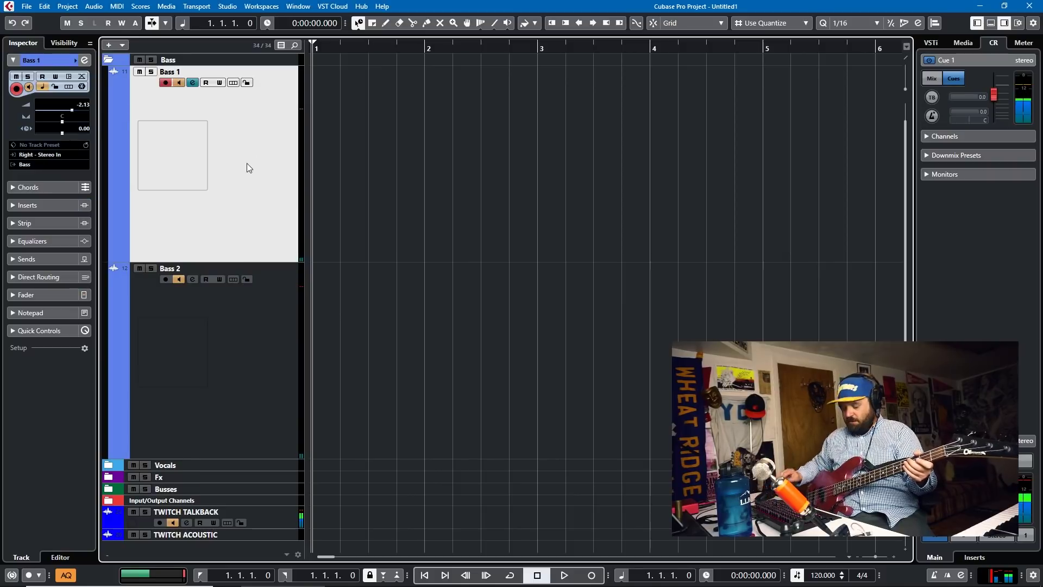
key(KP_Multiply)
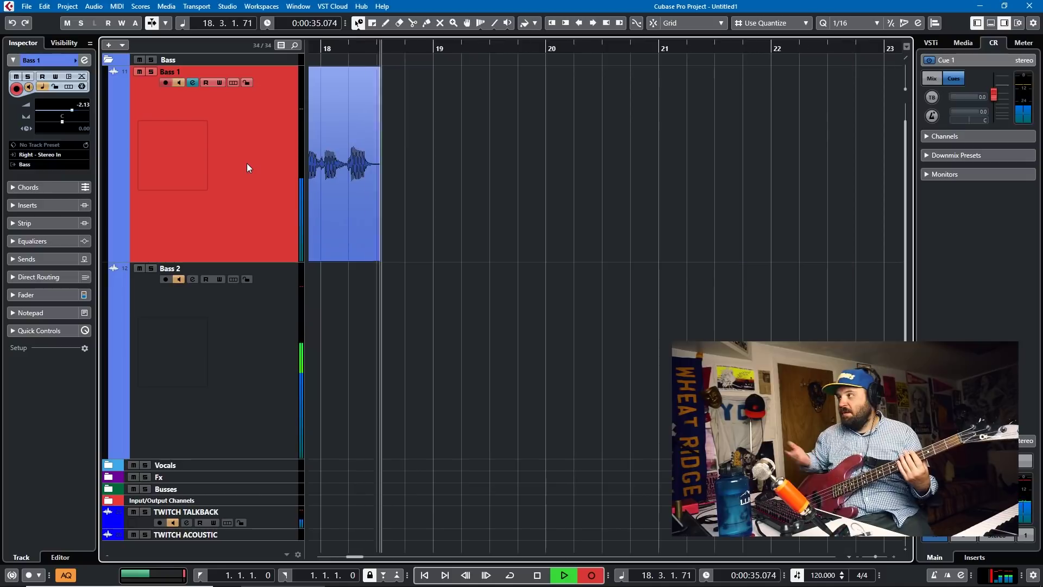
key(space)
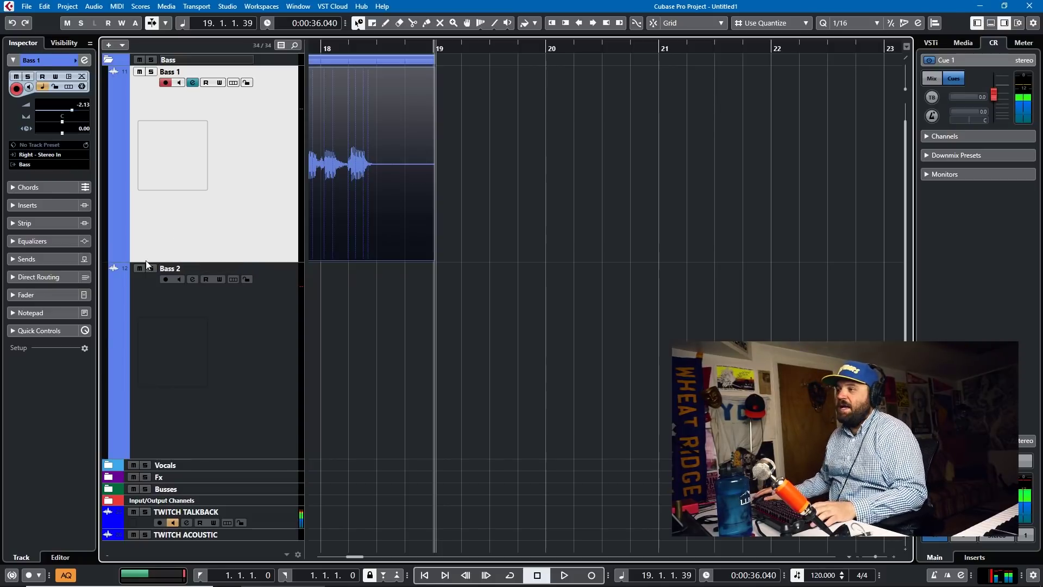
- Rename track Bass 1 to 'Bass DI' and track Bass 2 to 'Bass AMP'
click(242, 395)
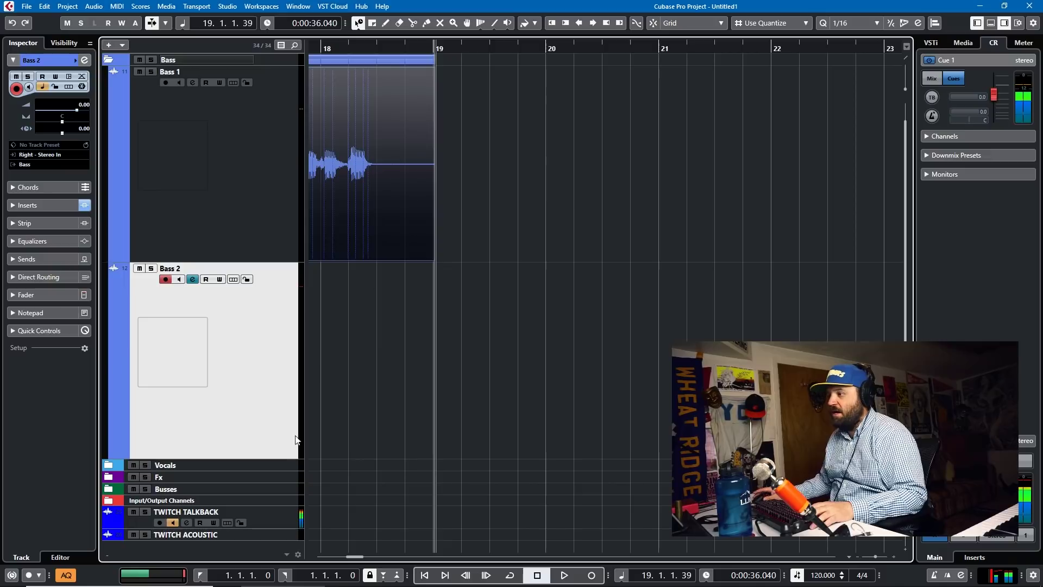
click(292, 155)
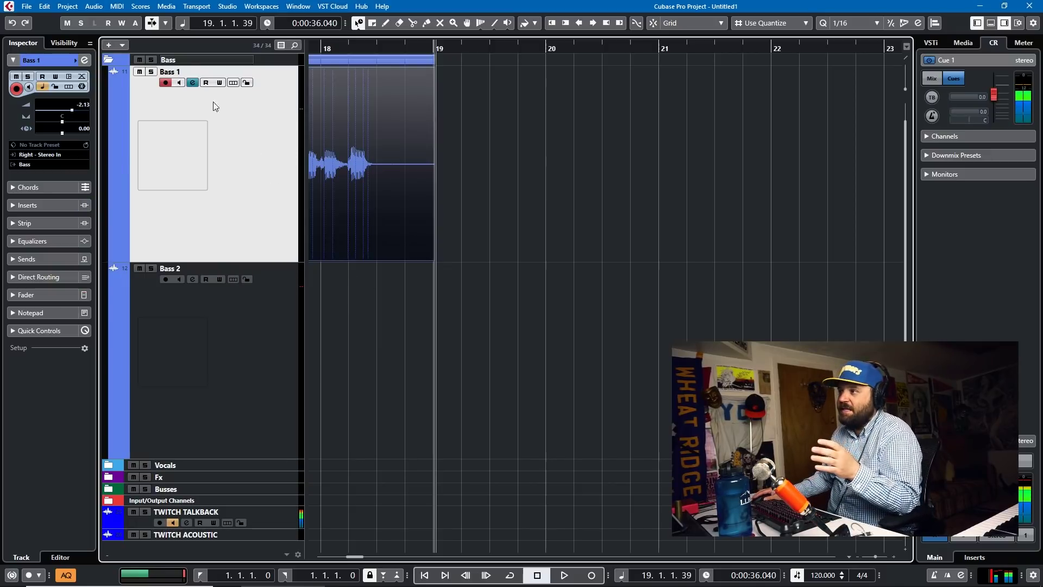
click(179, 59)
double_click(168, 71)
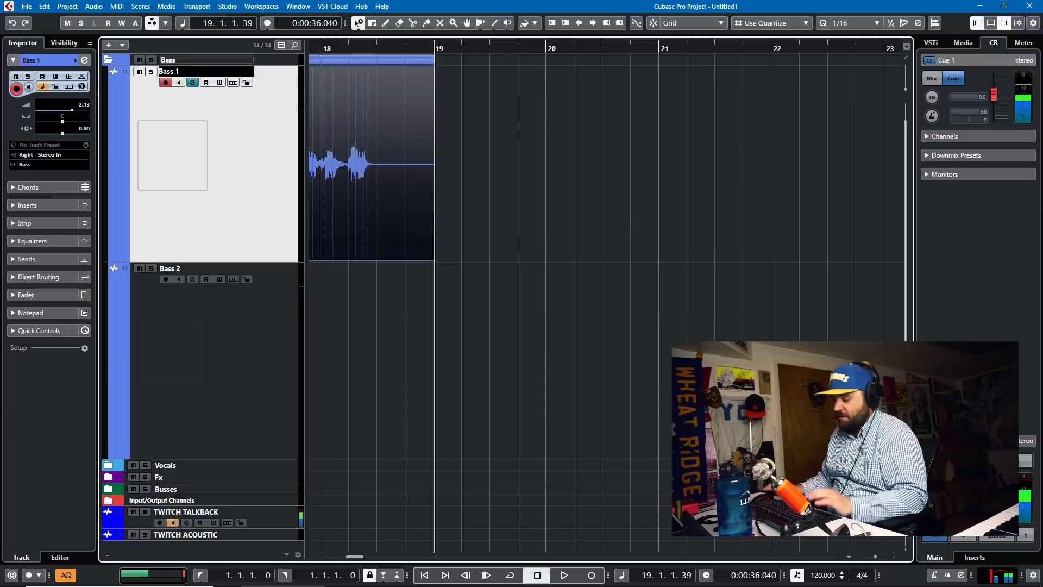
text(DI)
key(Return)
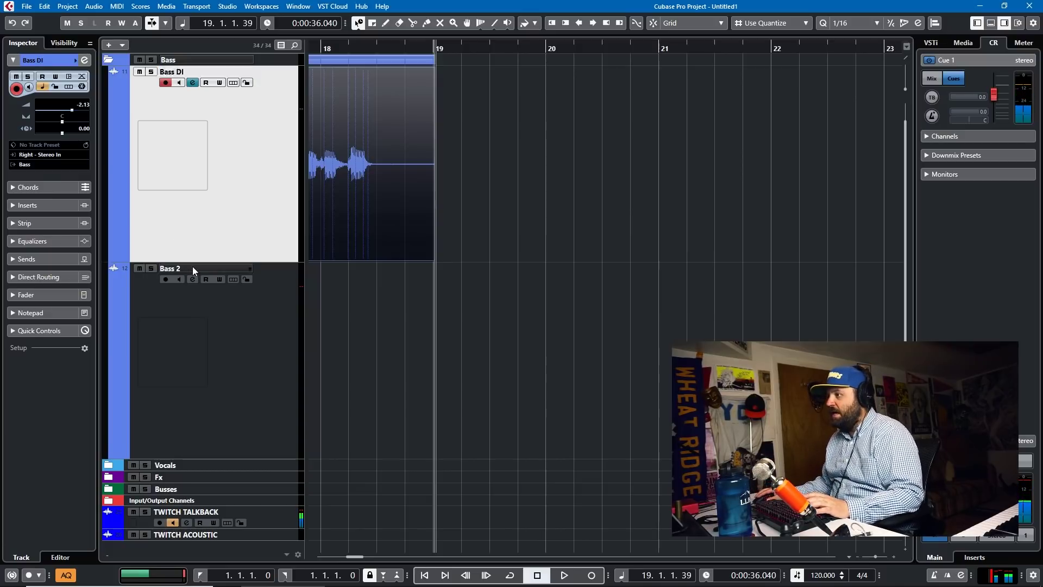
double_click(192, 266)
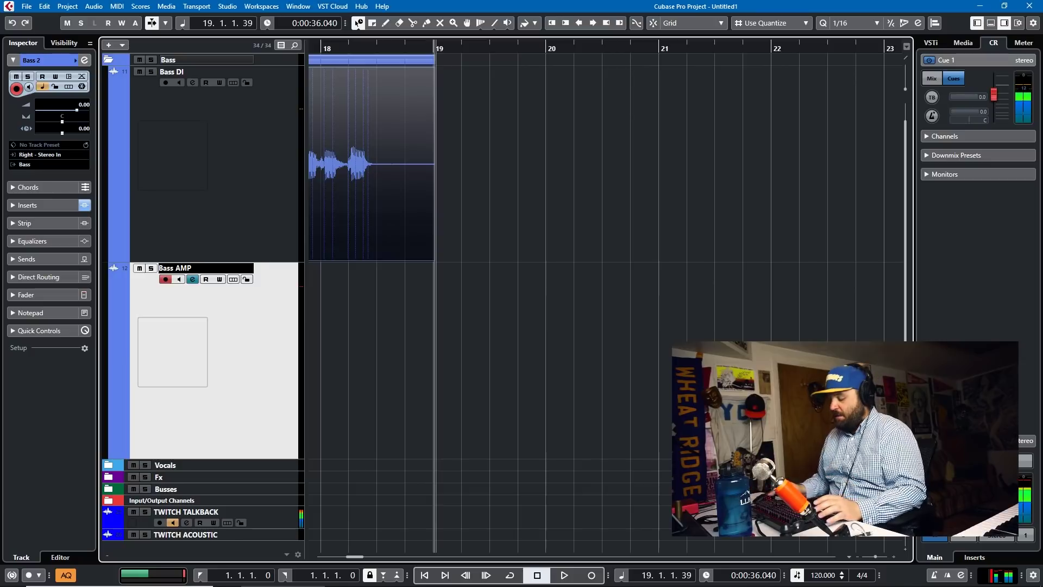
key(Return)
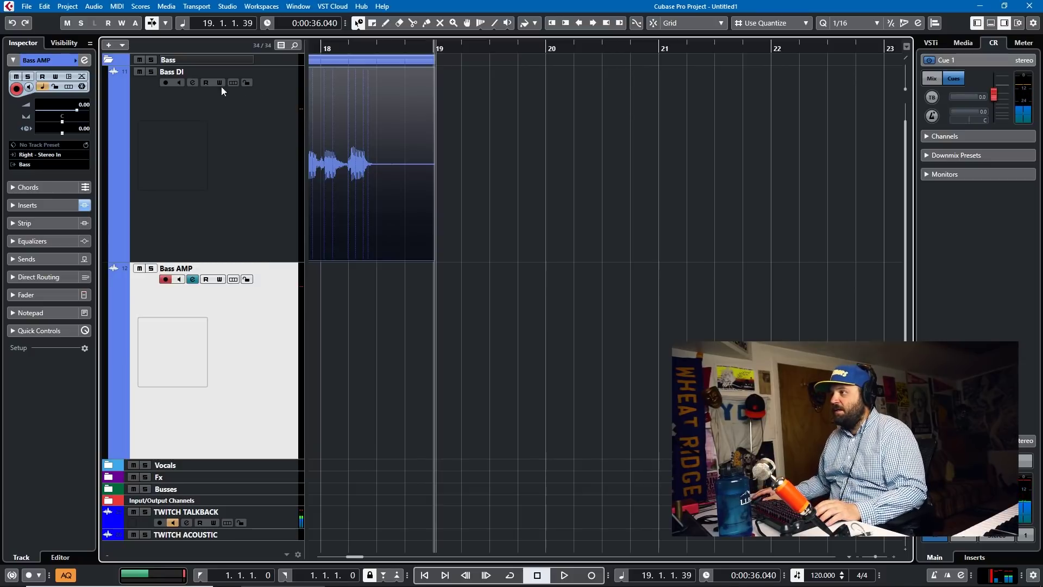
- Show Bass AMP's Inspector inserts, then open, reposition and close the VST Bass Amp window
scroll(331, 163, down, 5)
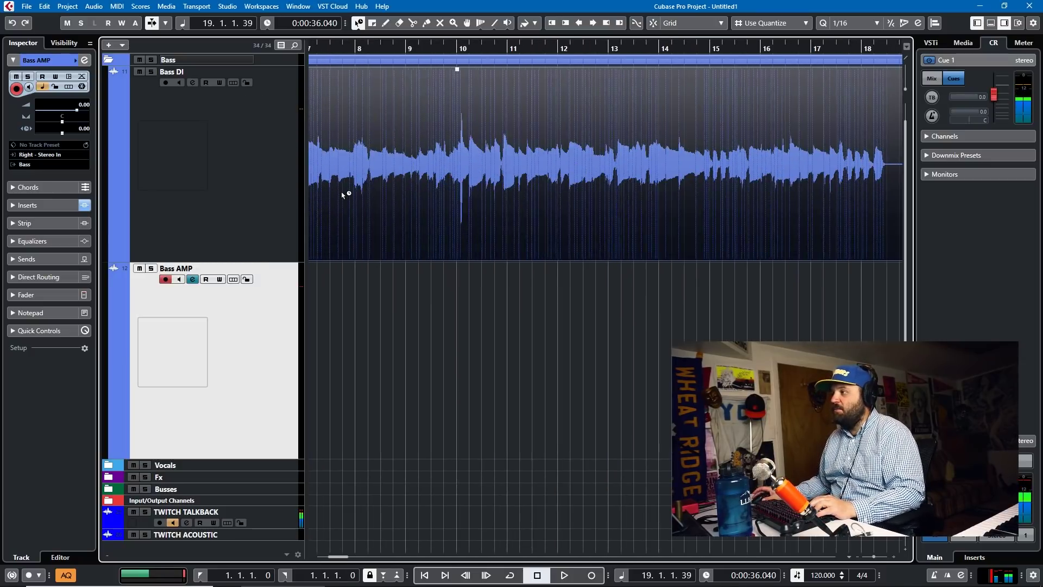
click(43, 207)
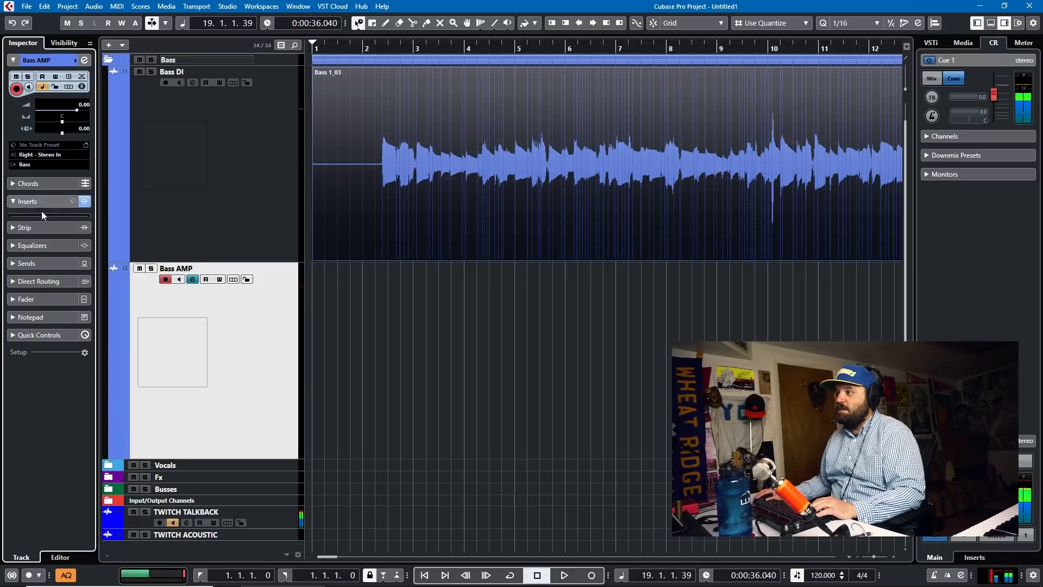
click(54, 131)
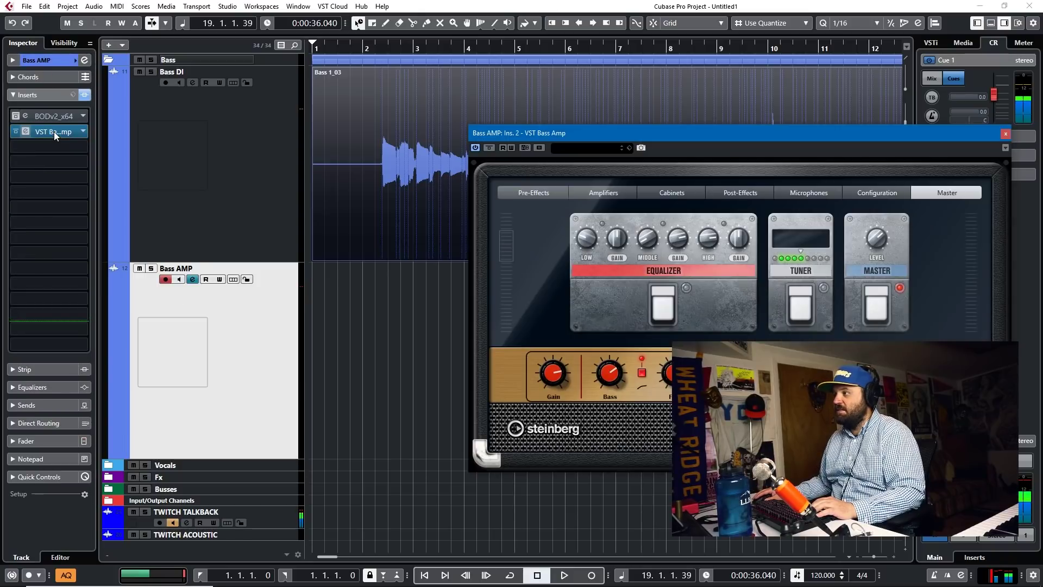
drag(689, 140, 423, 101)
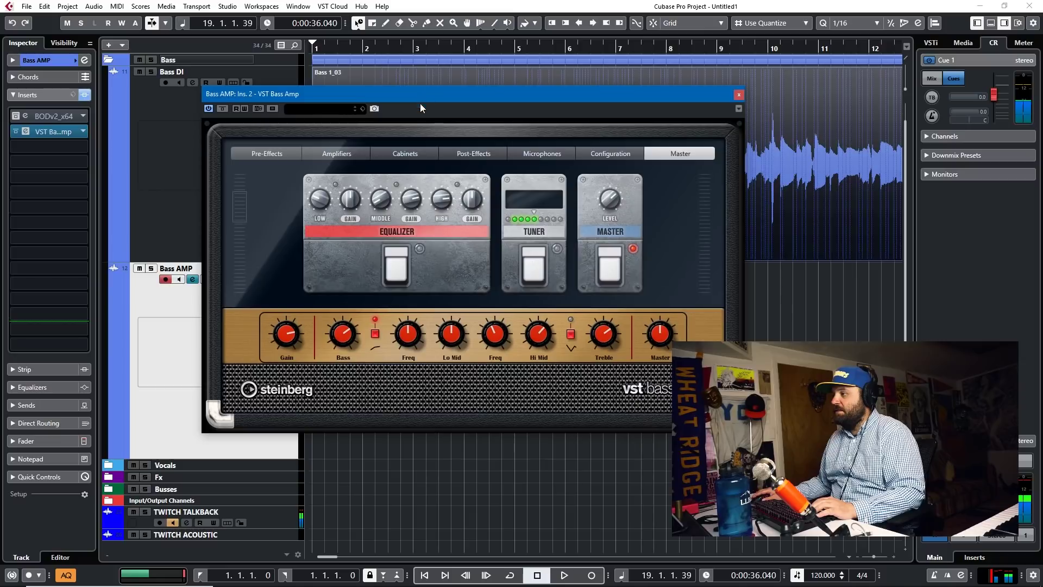
click(739, 95)
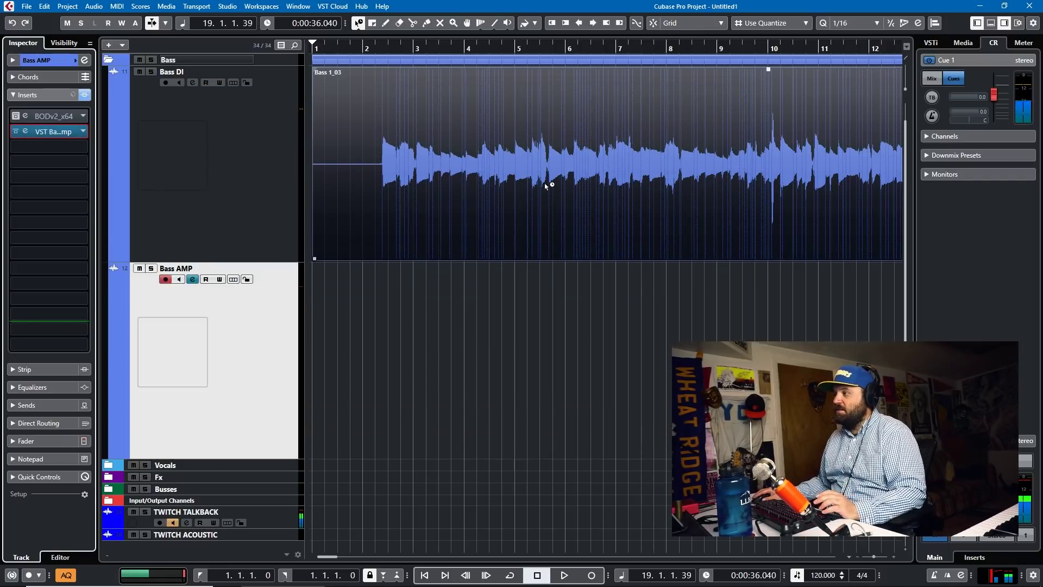
- Alt-copy the Bass 1_03 event from Bass DI onto Bass AMP at bar 1, then nudge it later
click(448, 166)
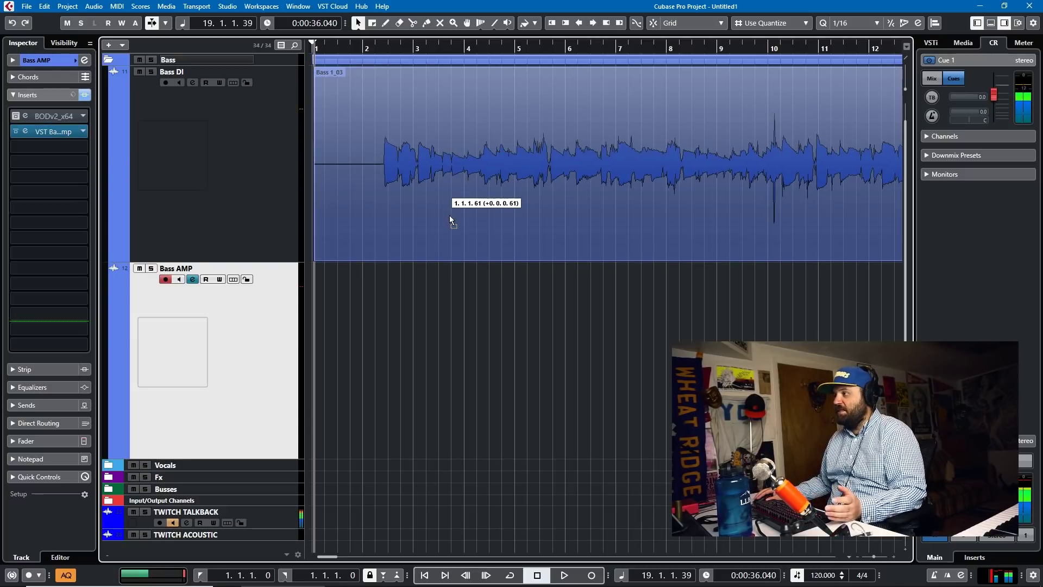
drag(449, 215, 438, 312)
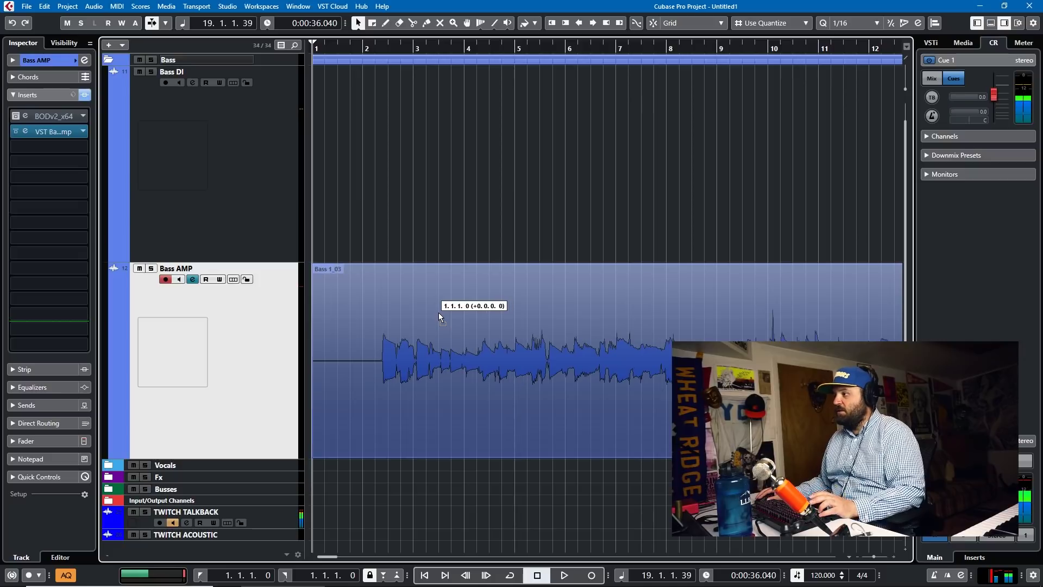
key(alt)
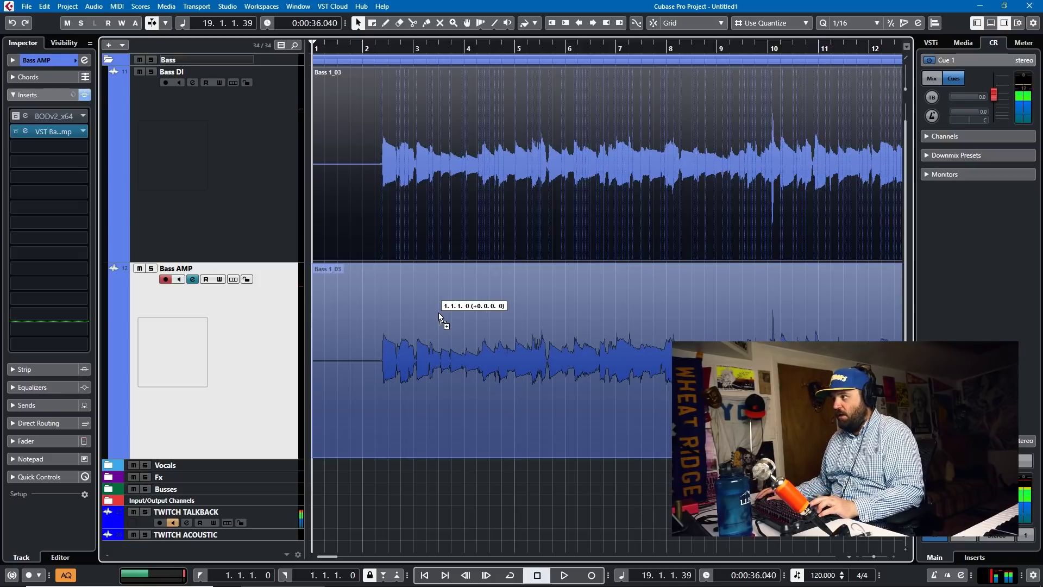
drag(438, 312, 437, 313)
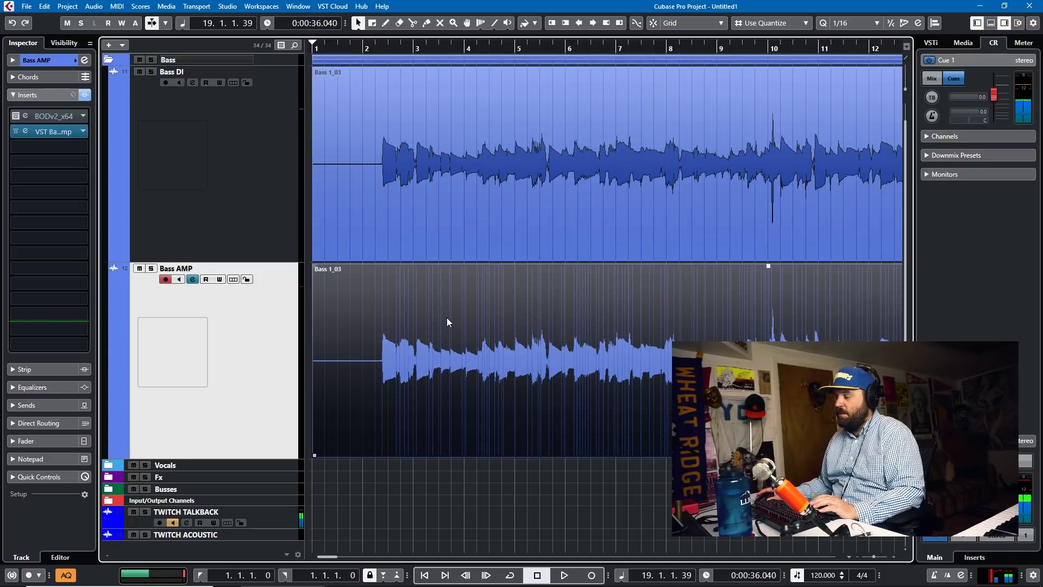
scroll(432, 302, up, 10)
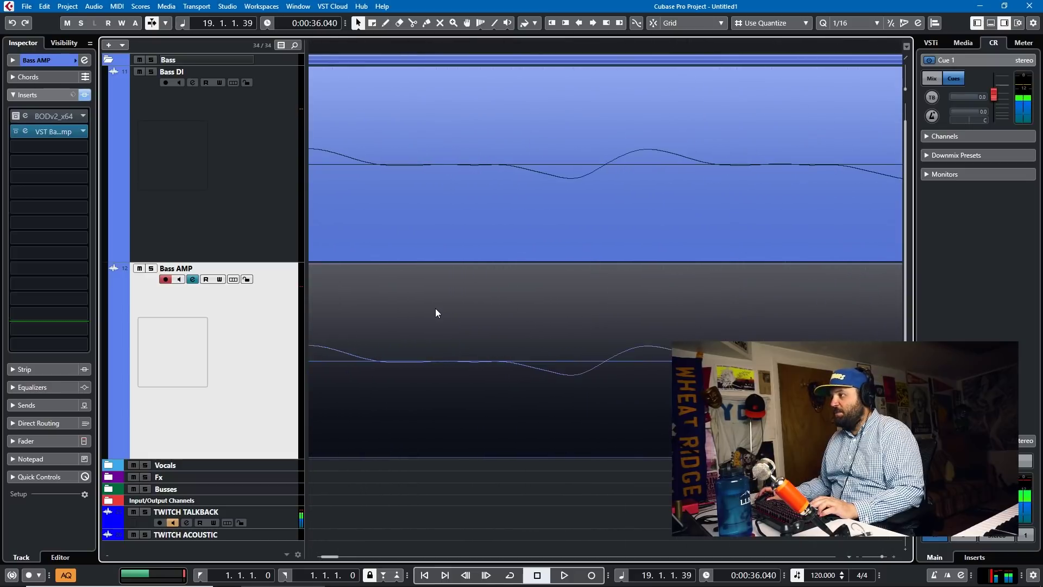
scroll(435, 309, down, 3)
scroll(435, 308, up, 3)
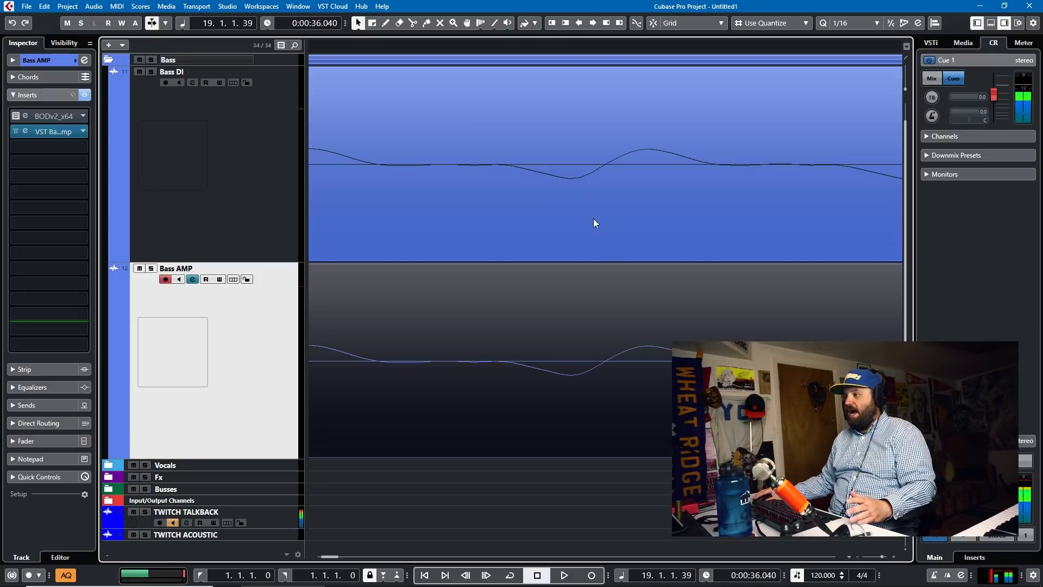
drag(614, 338, 714, 333)
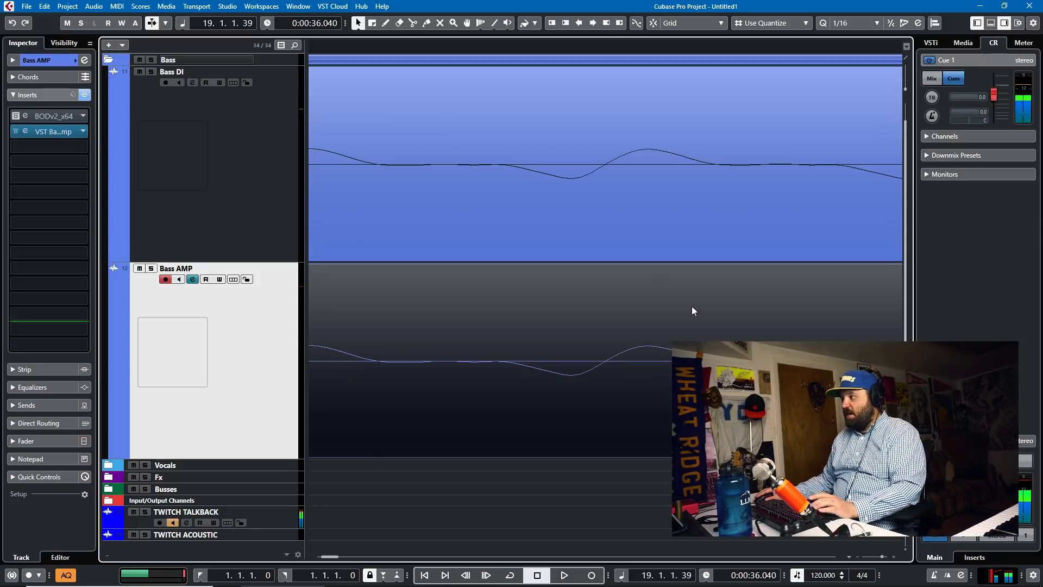
- Play the two bass takes from near the start to compare their timing
scroll(428, 117, up, 2)
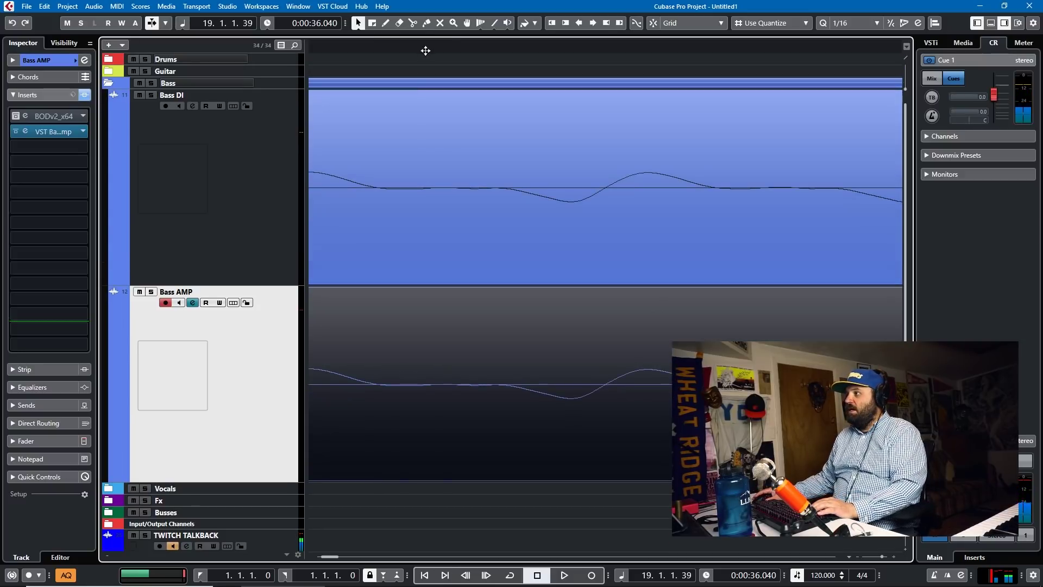
click(426, 53)
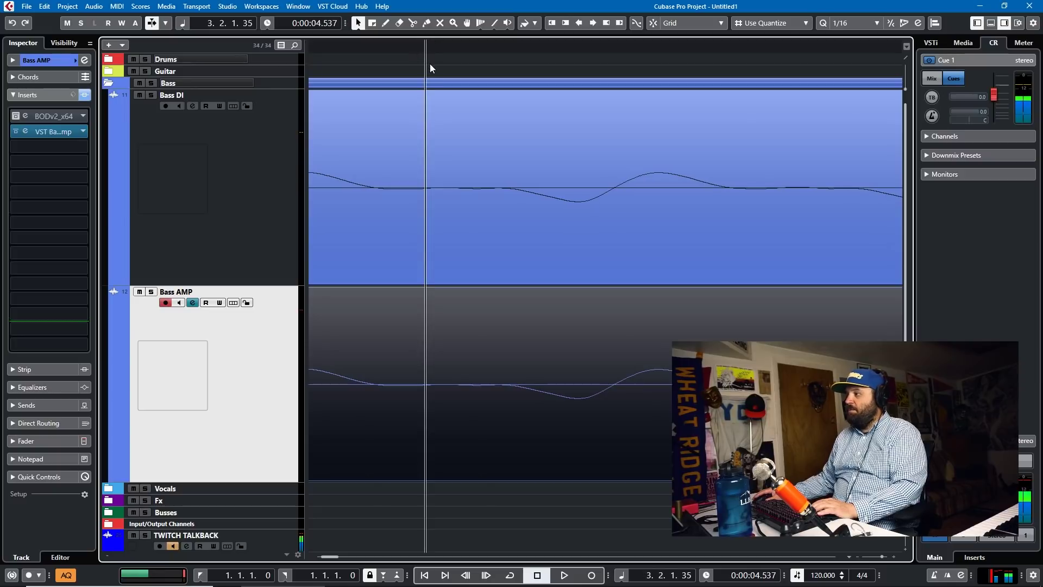
key(space)
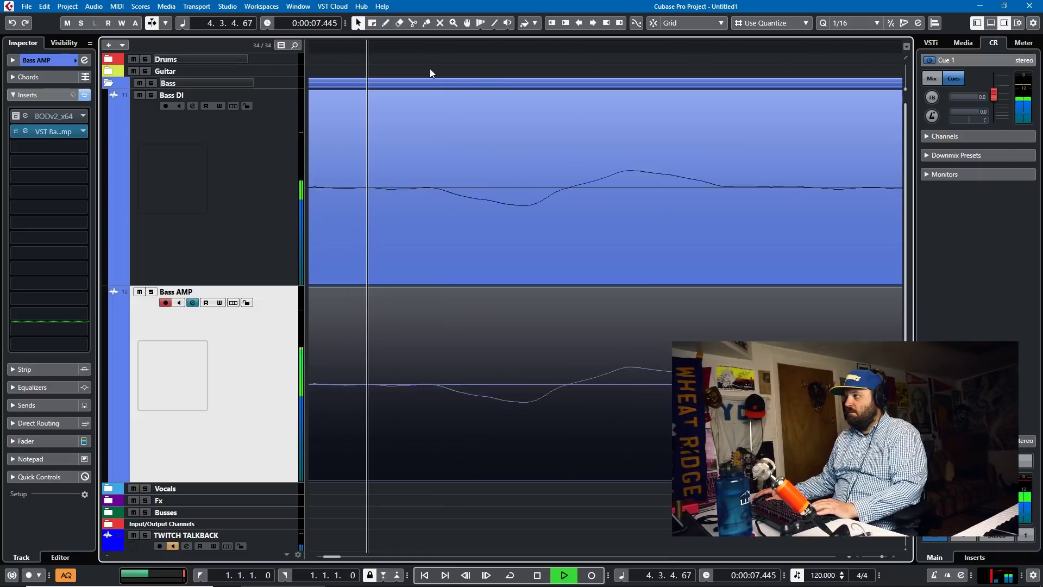
key(space)
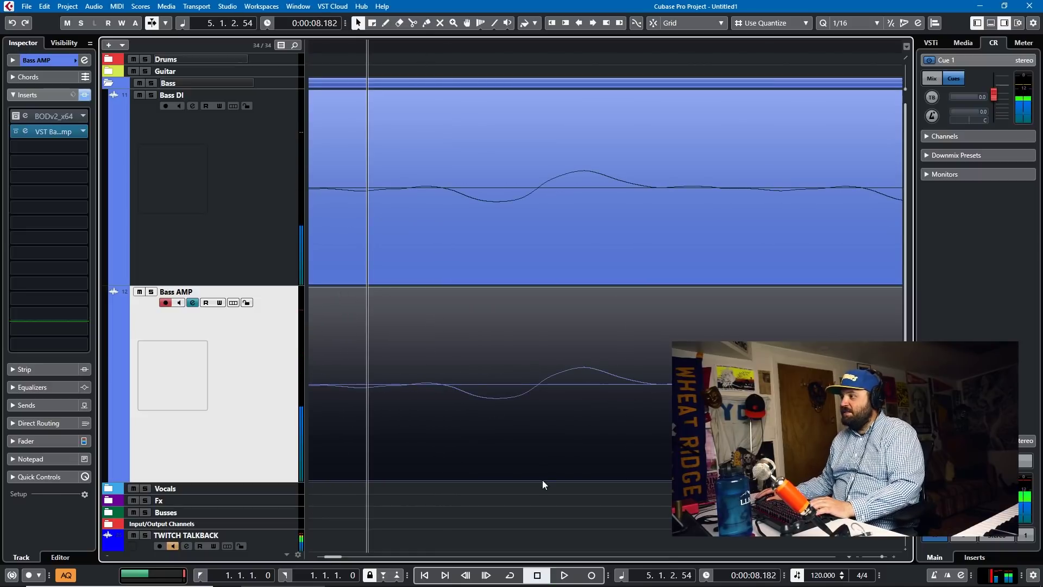
- Shift the Bass AMP event slightly later and play back to audition it
drag(487, 389, 572, 393)
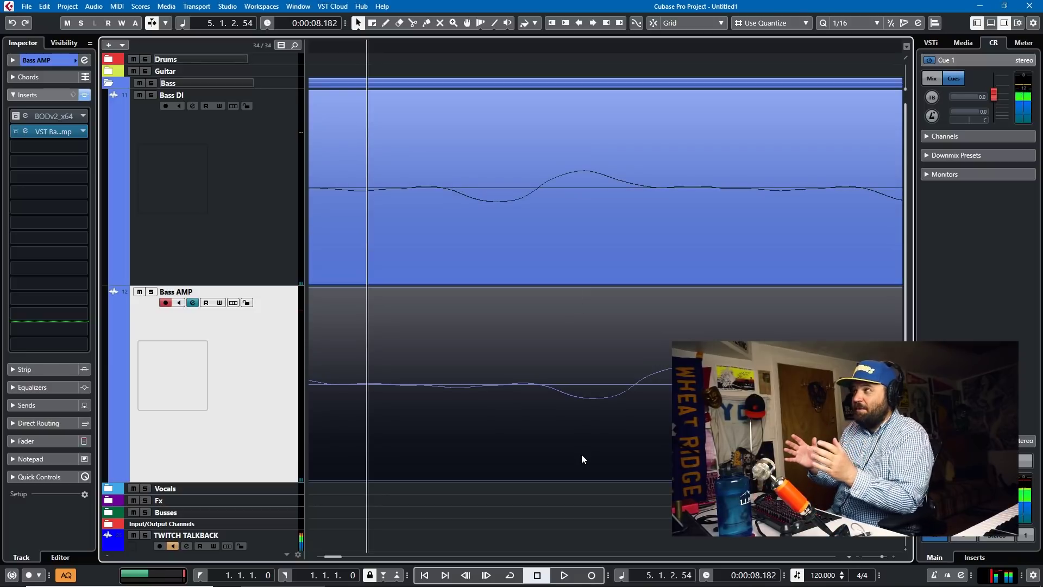
key(space)
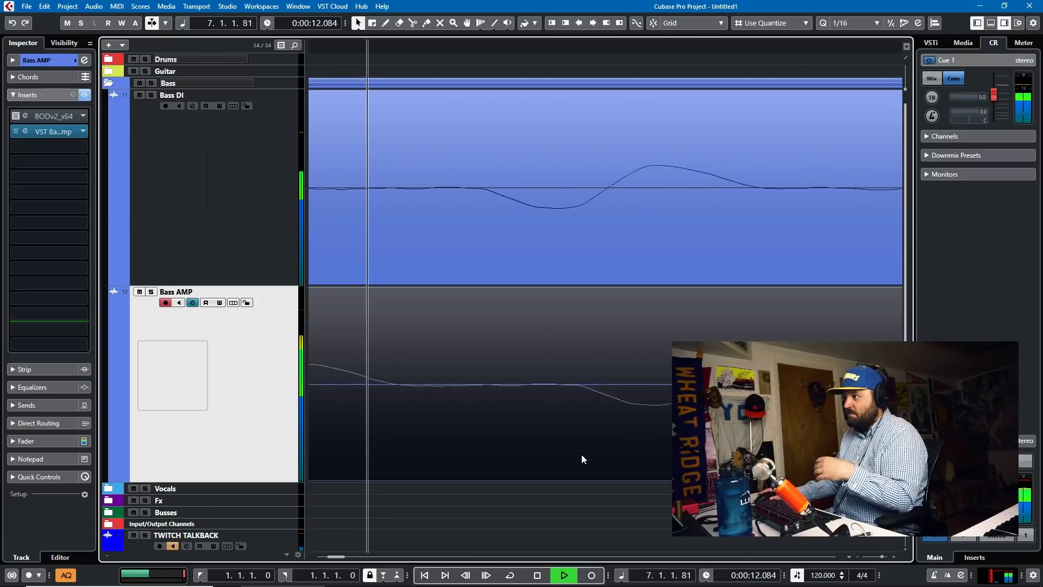
key(space)
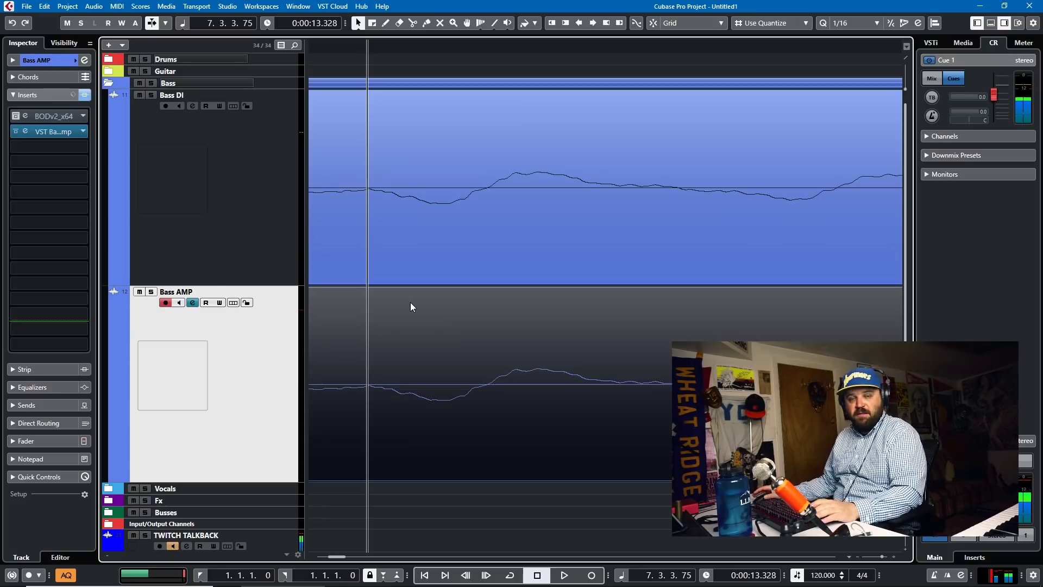
- Zoom out horizontally to compare more cycles of the Bass DI and Bass AMP waveforms
scroll(451, 307, down, 4)
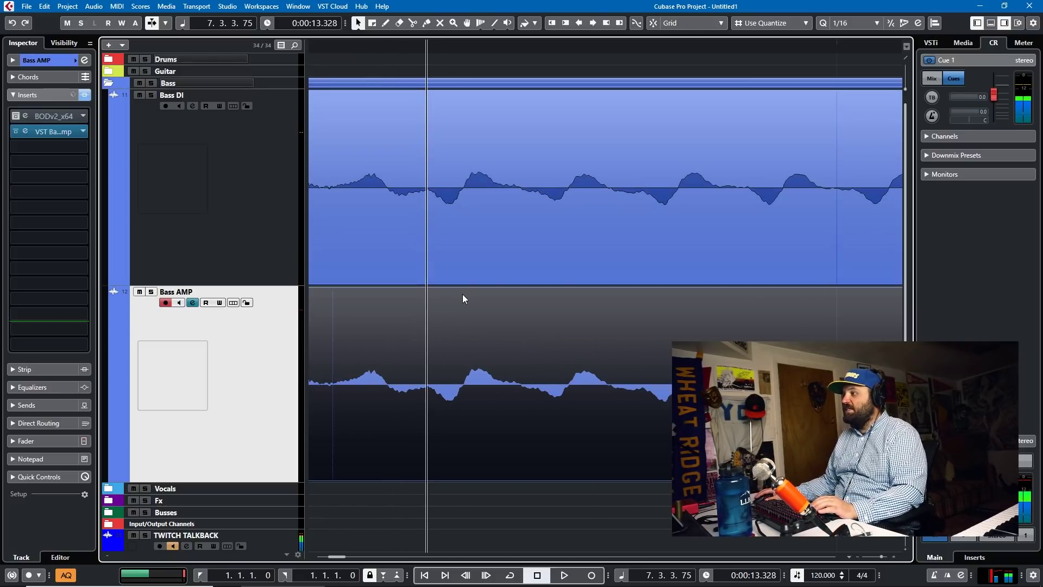
scroll(462, 294, down, 5)
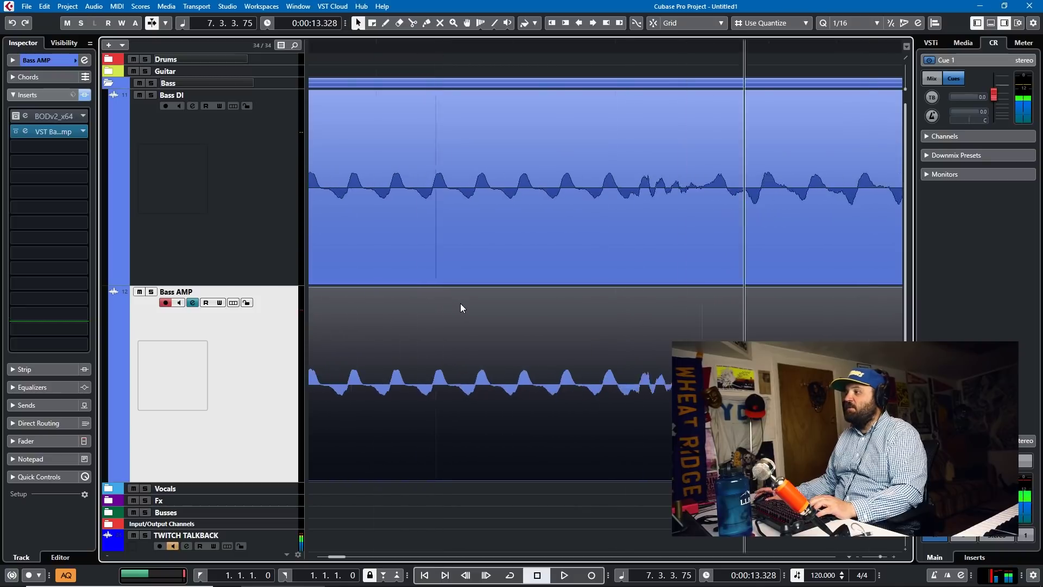
scroll(421, 292, down, 3)
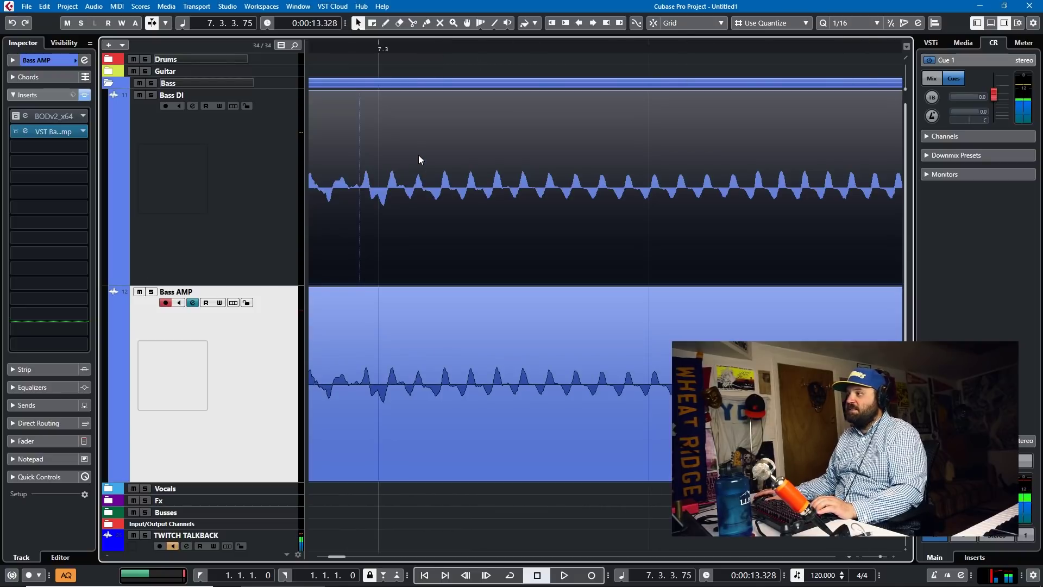
click(419, 155)
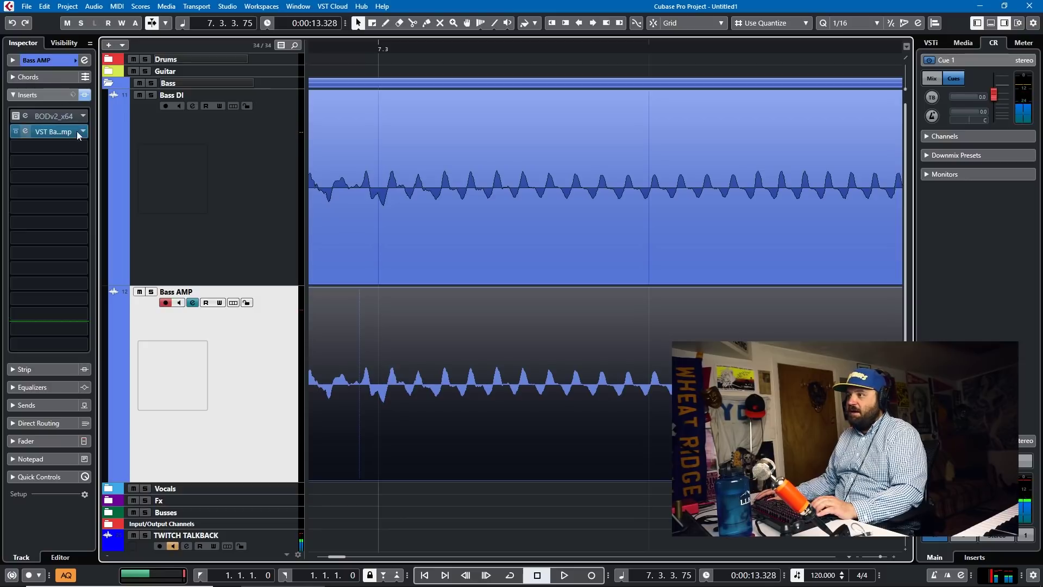
- Check the VST Bass Amp amplifier models, close the plugin, and delete the Bass AMP event
click(63, 131)
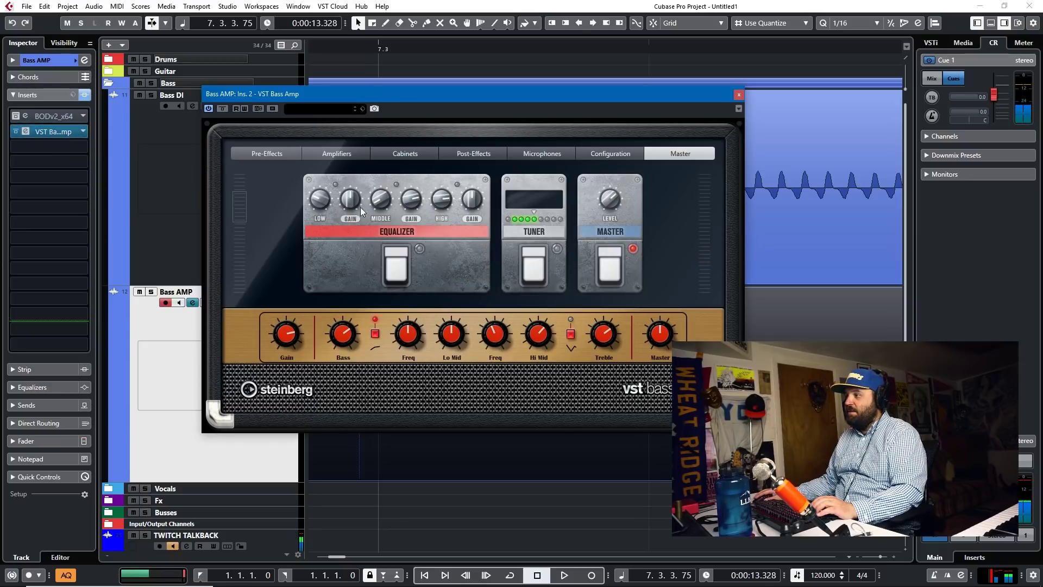
click(322, 153)
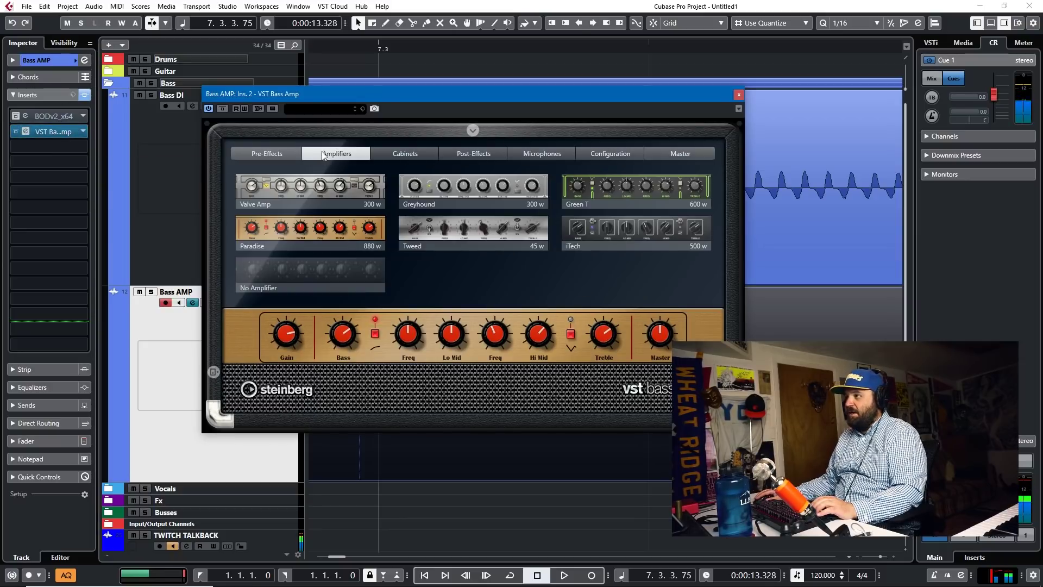
click(740, 95)
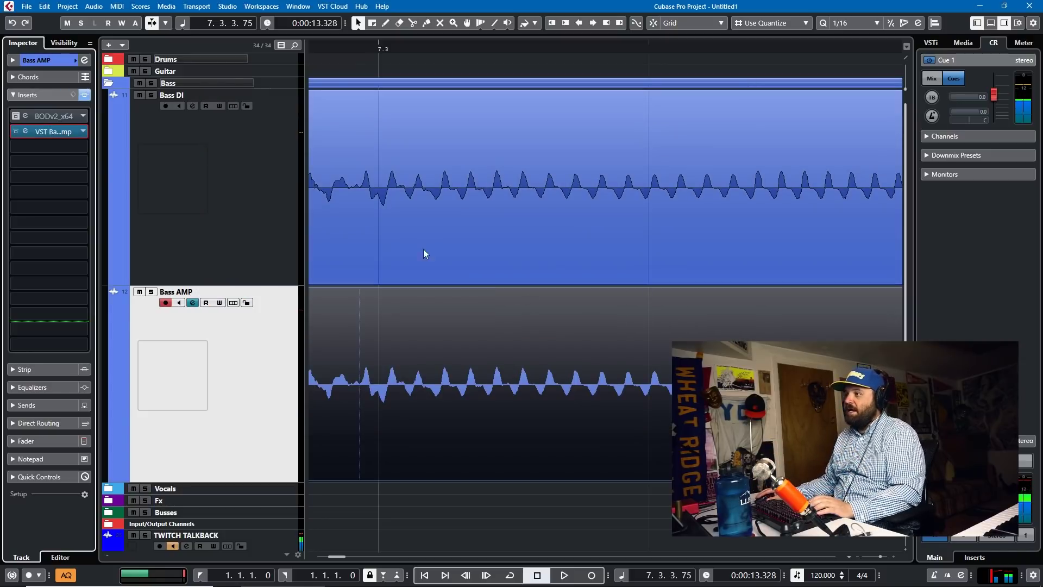
click(425, 408)
key(Delete)
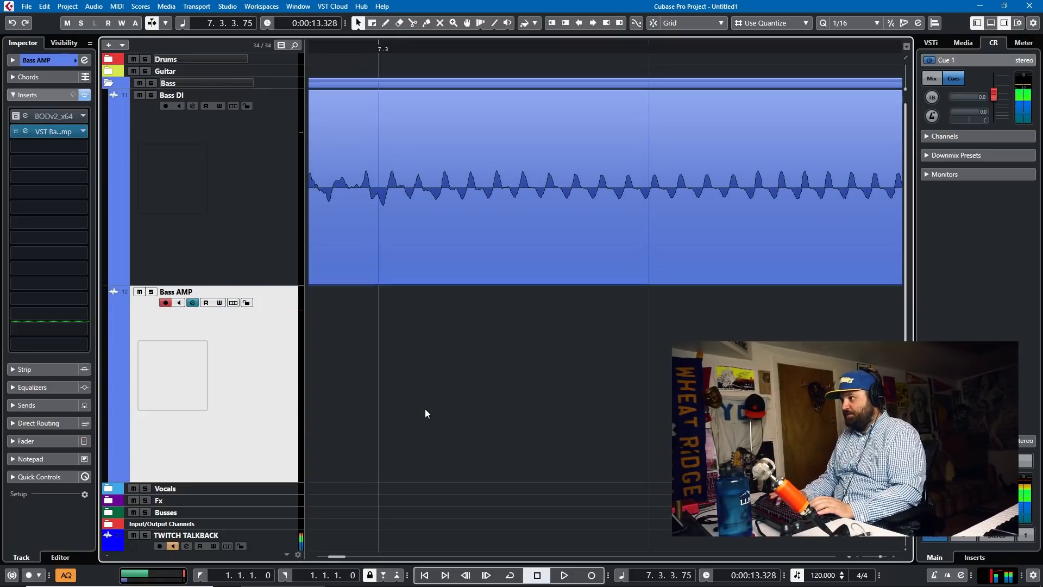
- Alt-copy the Bass DI event onto the empty Bass AMP lane
click(252, 188)
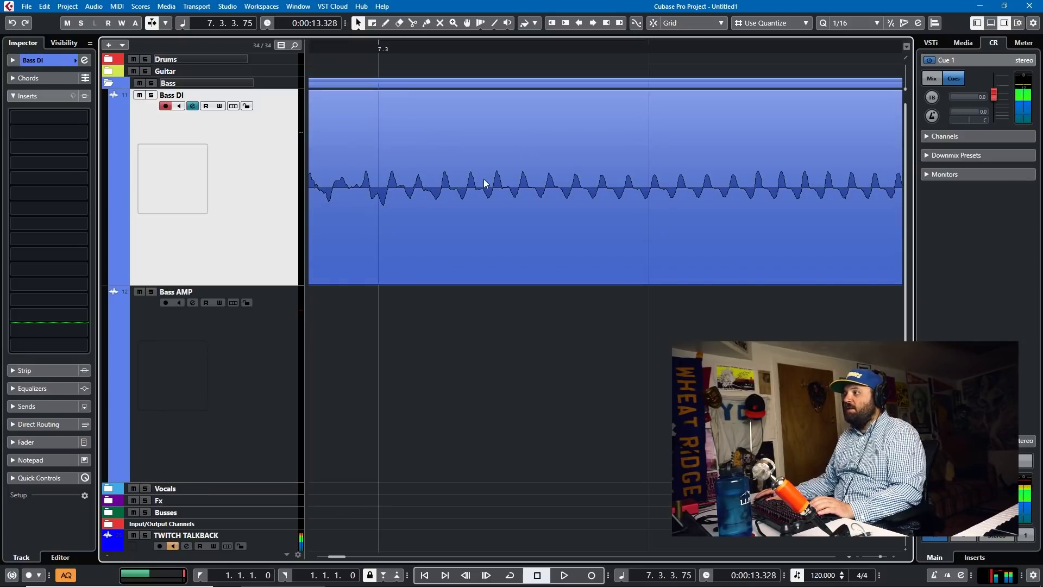
click(481, 180)
drag(481, 180, 487, 340)
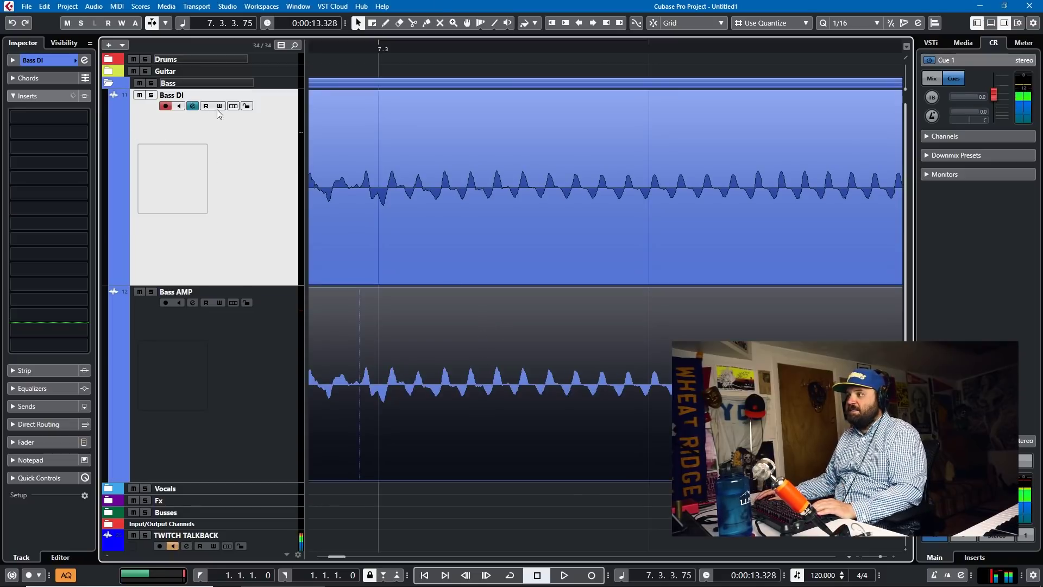
- Solo and play Bass DI, then Bass AMP, to hear each track alone
click(151, 95)
key(space)
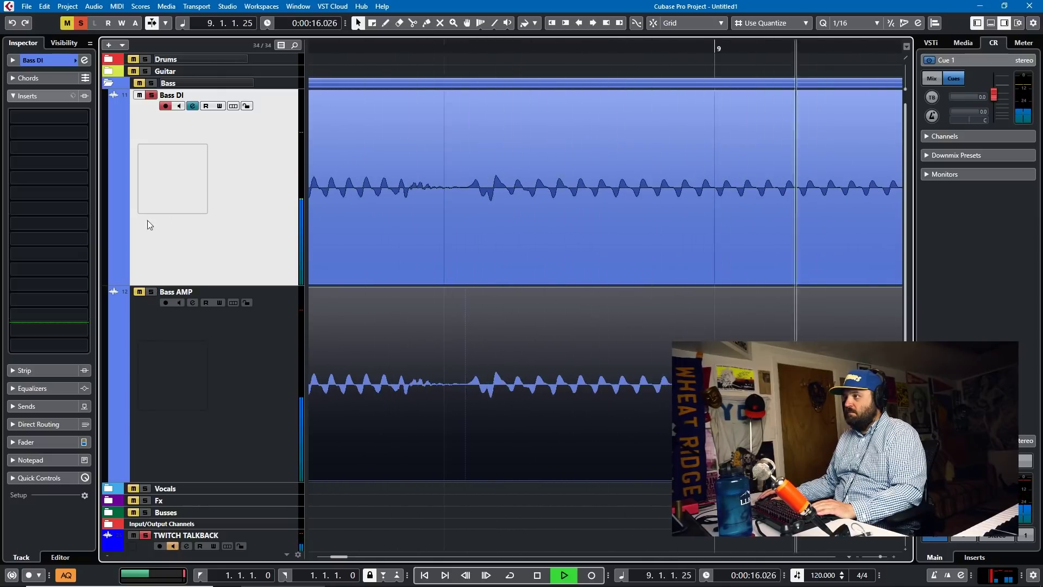
click(152, 96)
key(space)
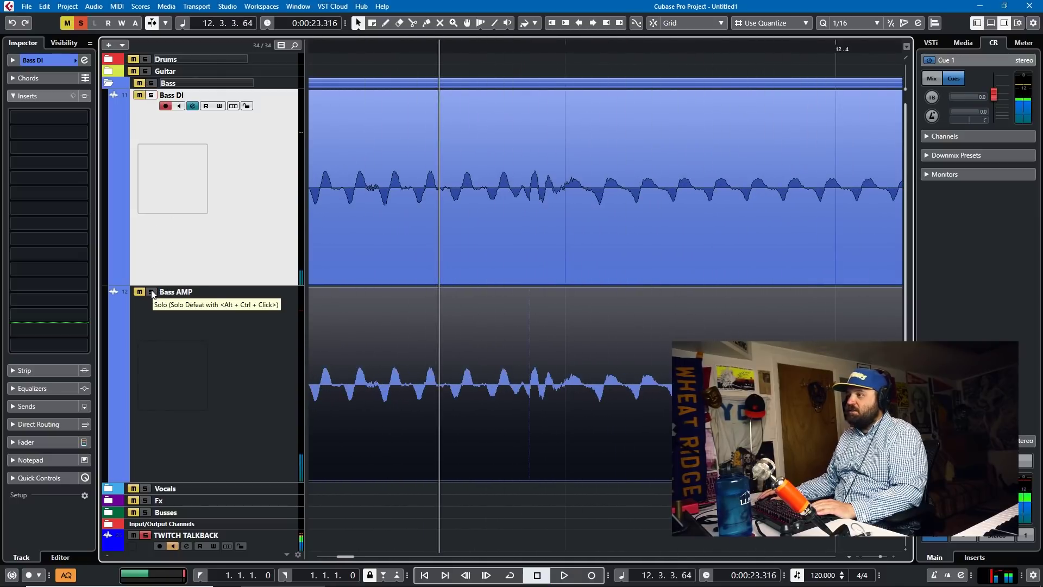
click(152, 293)
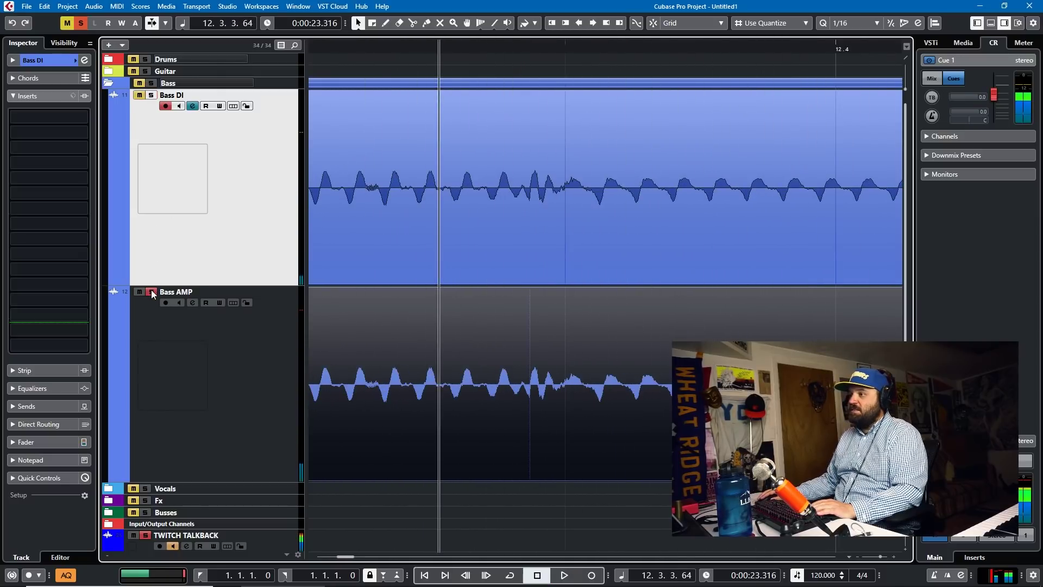
key(space)
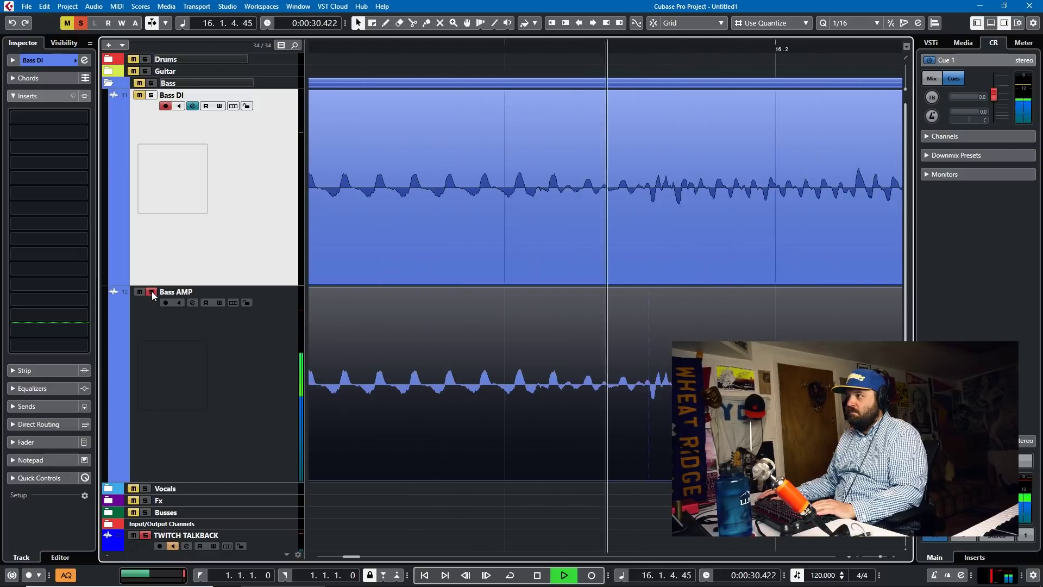
key(space)
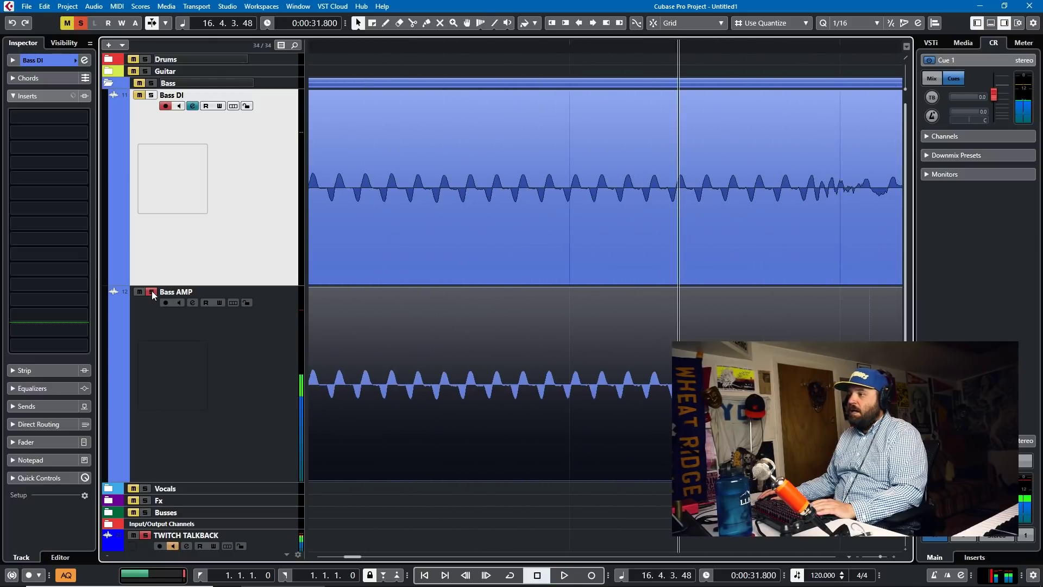
- Clear all solos, zoom out with G, and open the MixConsole with F3
click(145, 535)
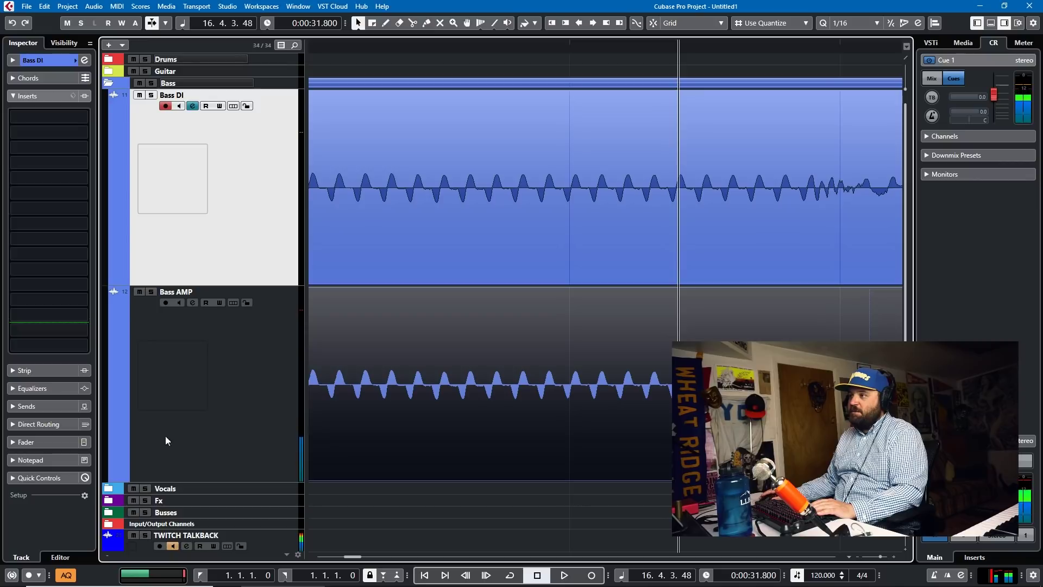
key(g)
key(g)
key(g)
key(g)
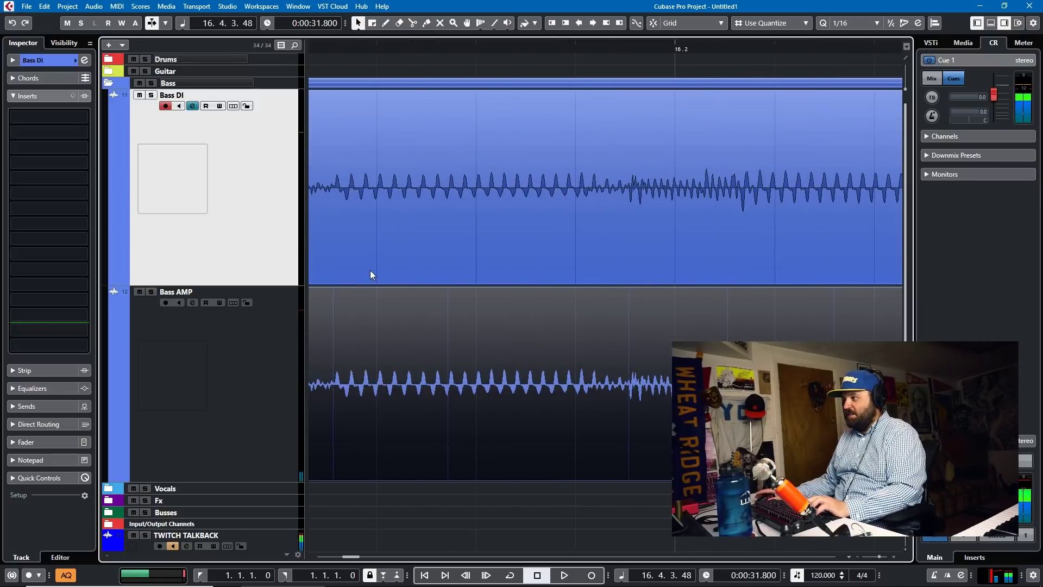
key(g)
key(g)
key(F3)
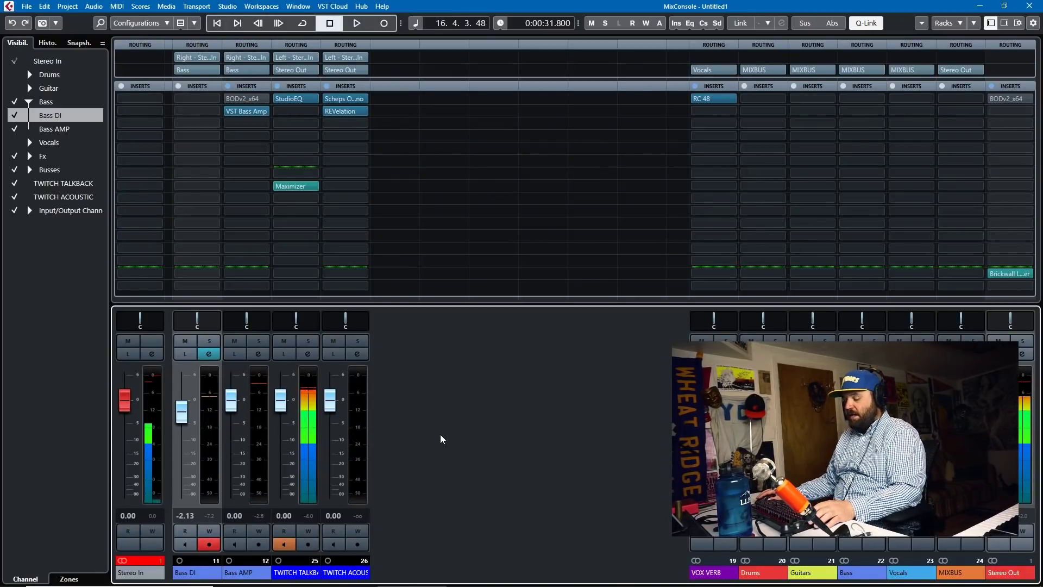
- Close the MixConsole and split the Bass DI event with Scissors where its waveform starts
key(F3)
scroll(576, 309, down, 3)
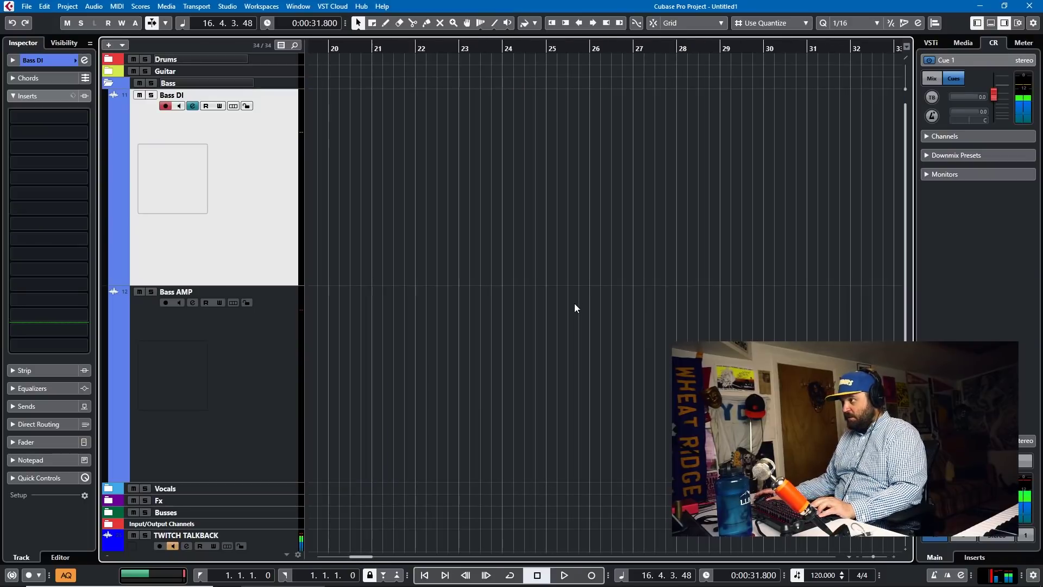
click(629, 93)
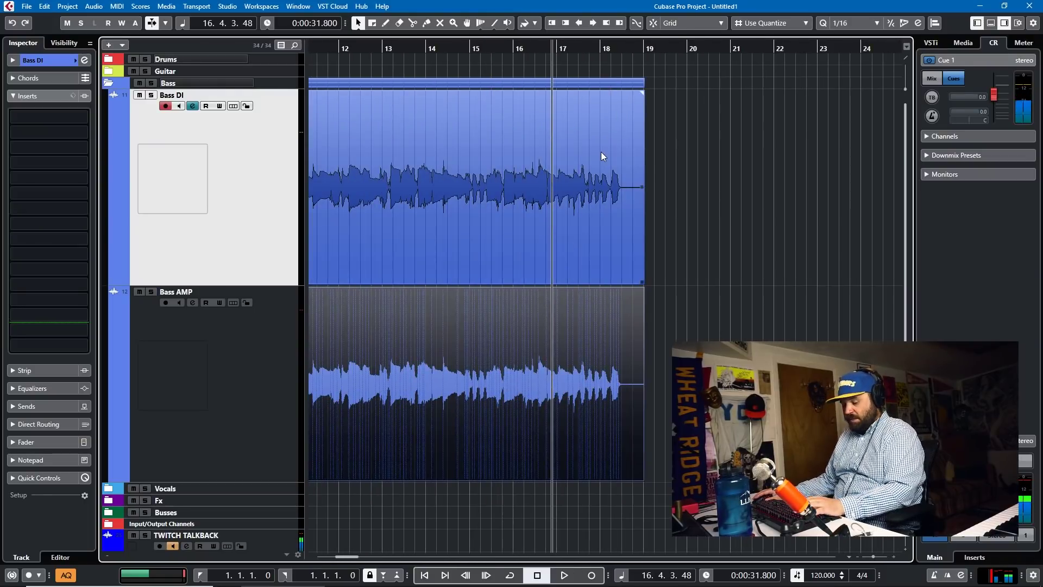
key(3)
scroll(508, 209, left, 5)
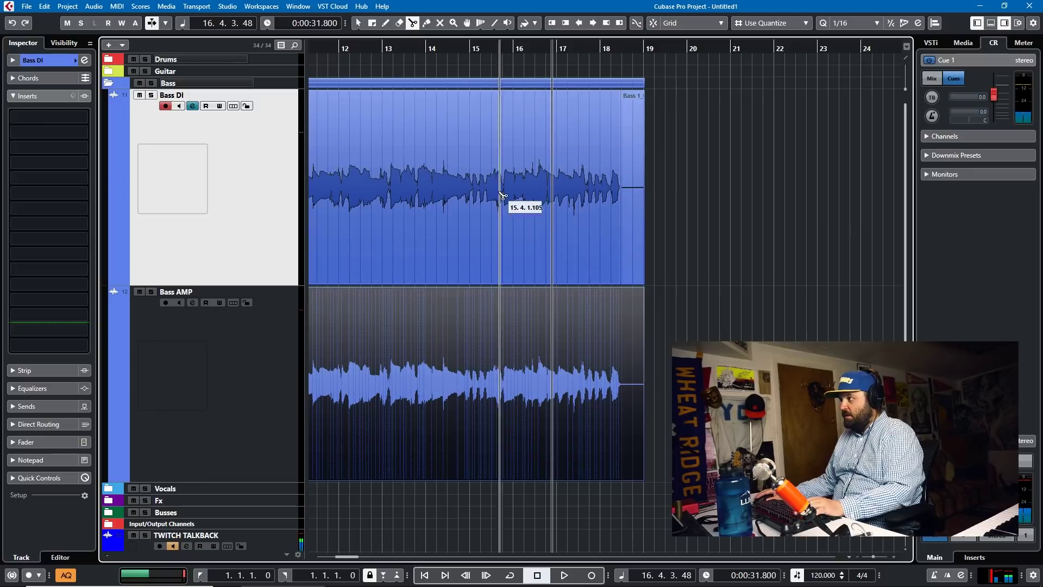
scroll(494, 224, left, 2)
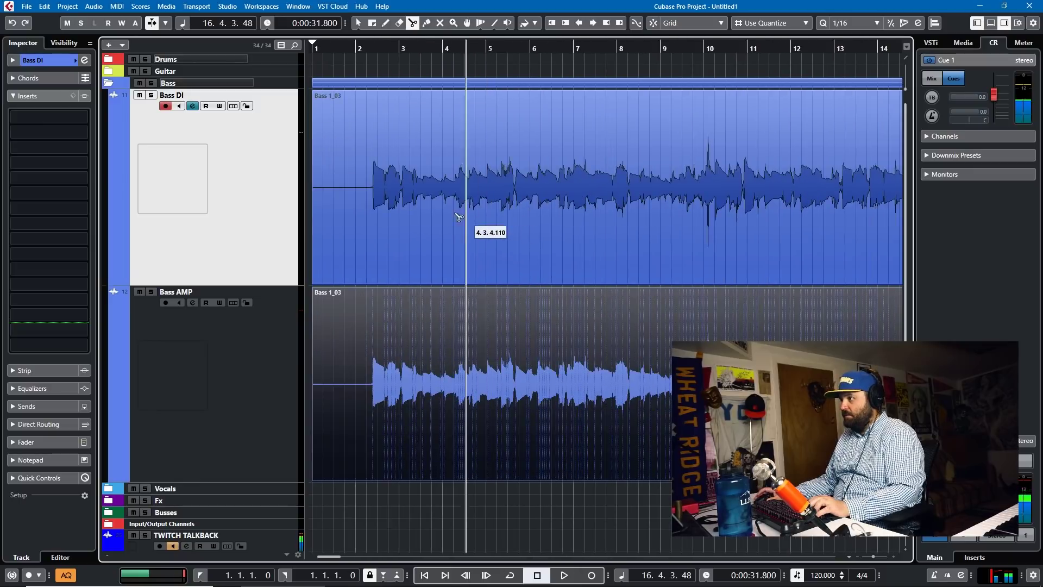
click(381, 209)
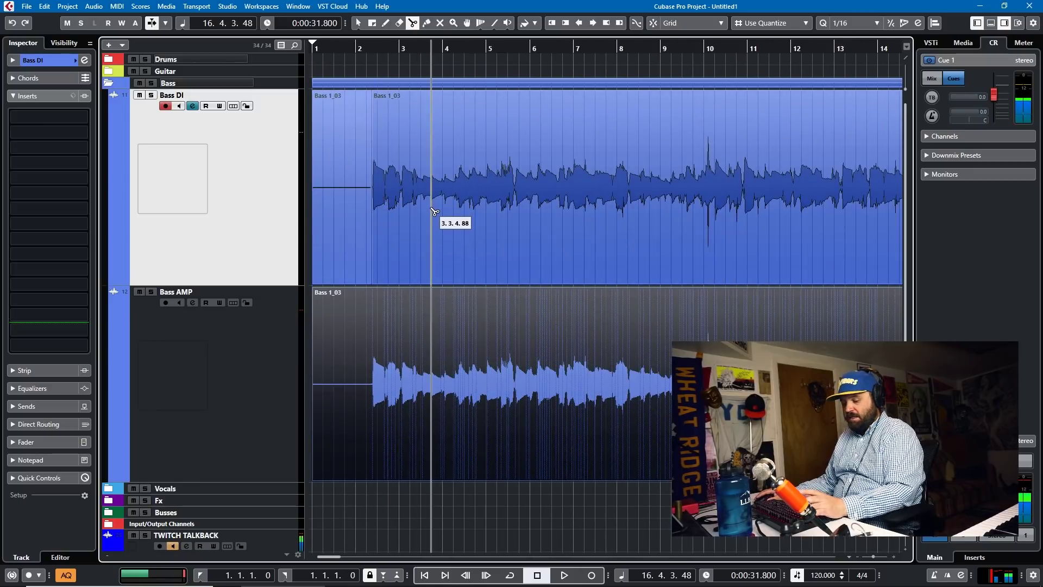
key(1)
- Set the locators to the split-off part, enable Cycle, play, and reopen the MixConsole
click(460, 191)
key(p)
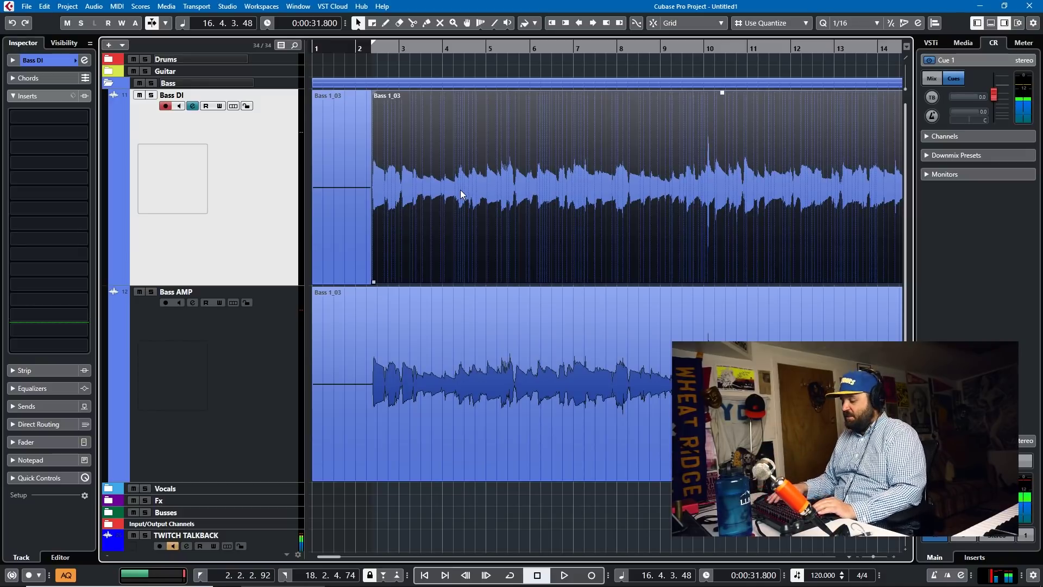
key(KP_Divide)
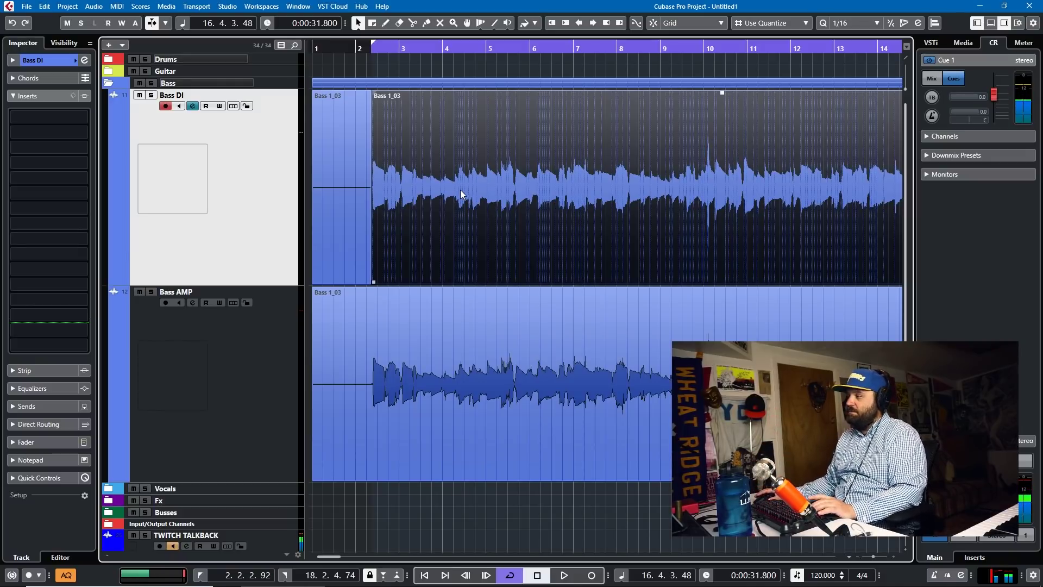
key(space)
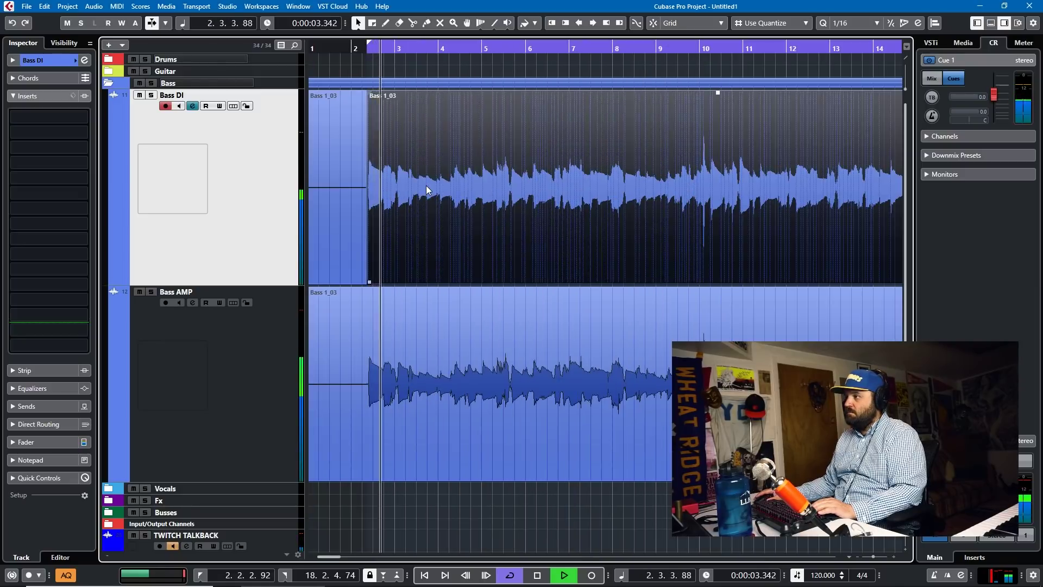
key(F3)
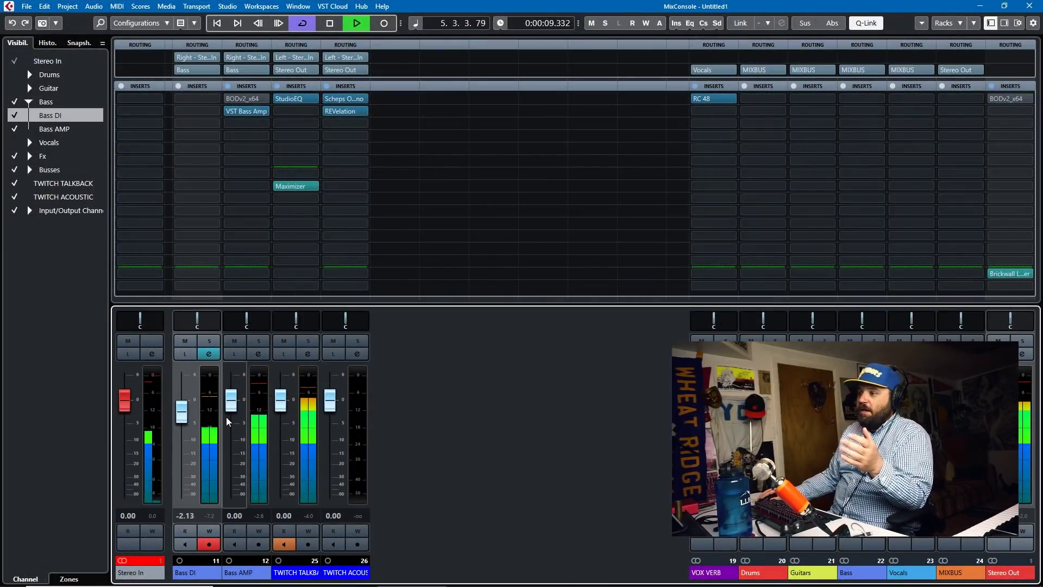
- Adjust the faders during playback until Bass DI reads -6.15 dB and Bass AMP -0.64 dB
drag(228, 412, 236, 466)
drag(184, 423, 185, 417)
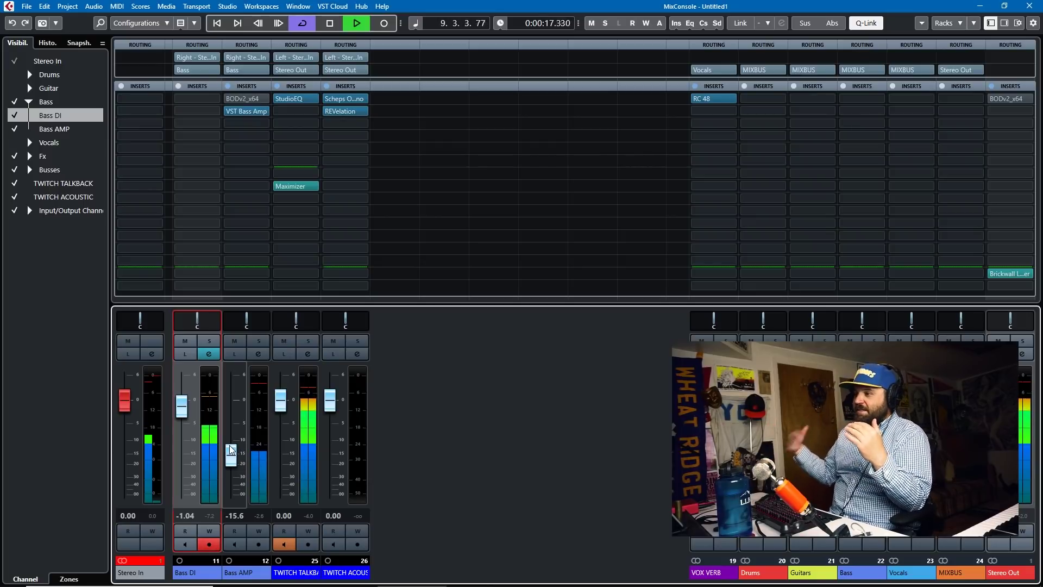
drag(181, 407, 235, 404)
drag(182, 452, 189, 431)
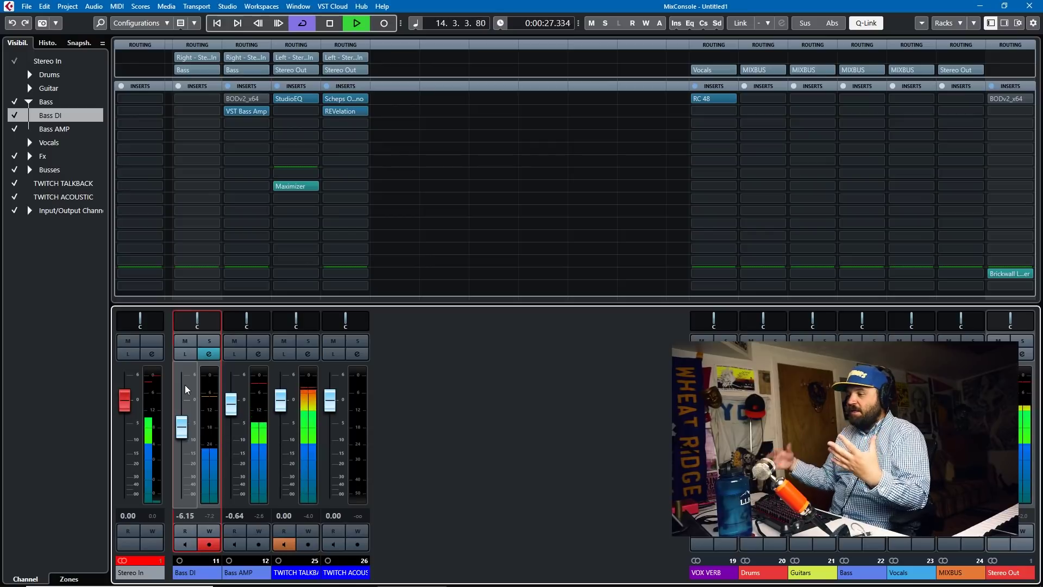
- Open the VST Bass Amp editor on Bass AMP, stop playback, and close the plugin window
click(246, 111)
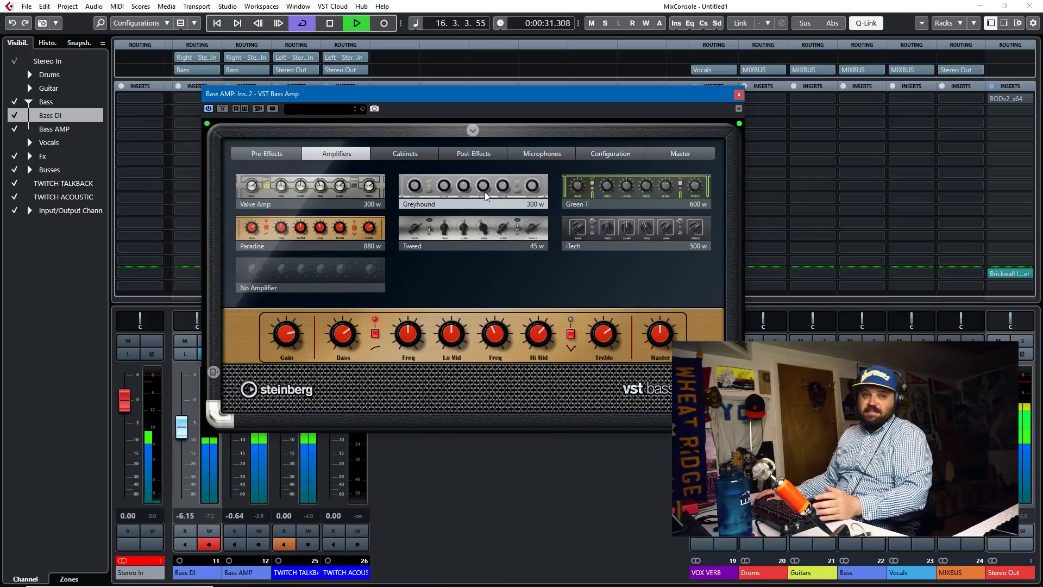
key(space)
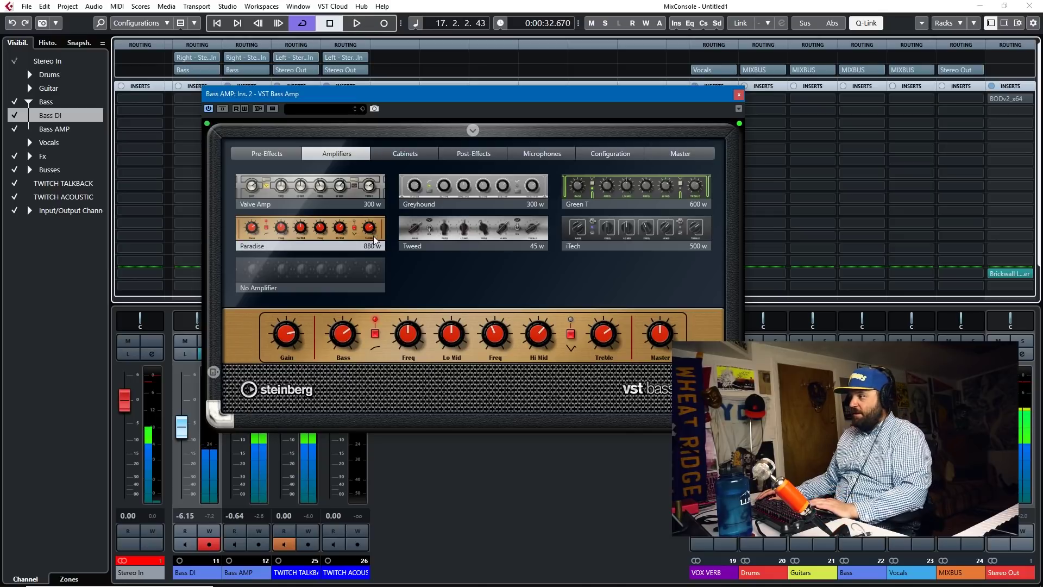
click(739, 95)
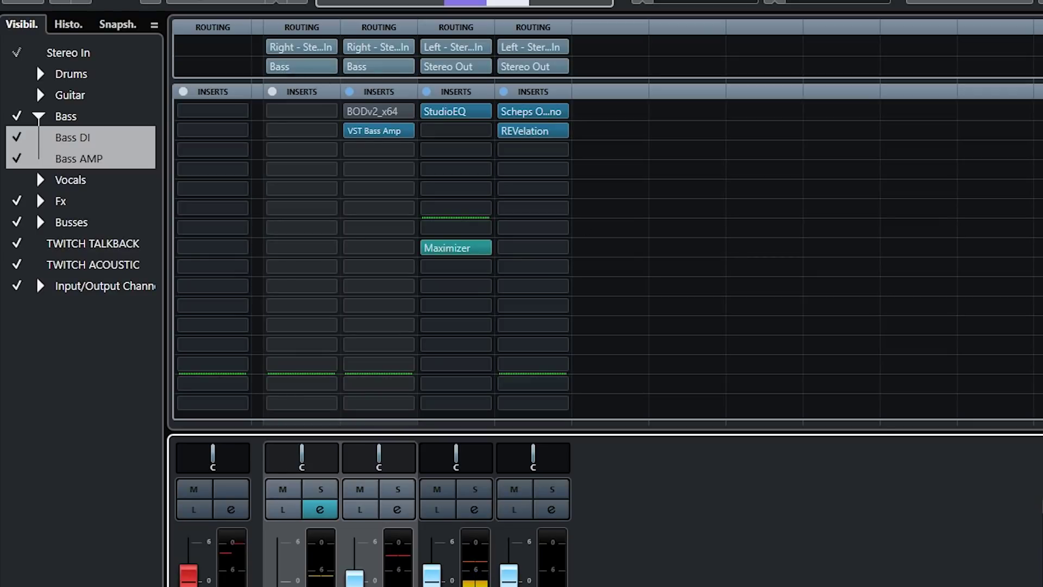
- Rebalance the bass faders during playback to Bass DI -4.51 dB and Bass AMP -1.46 dB
click(815, 567)
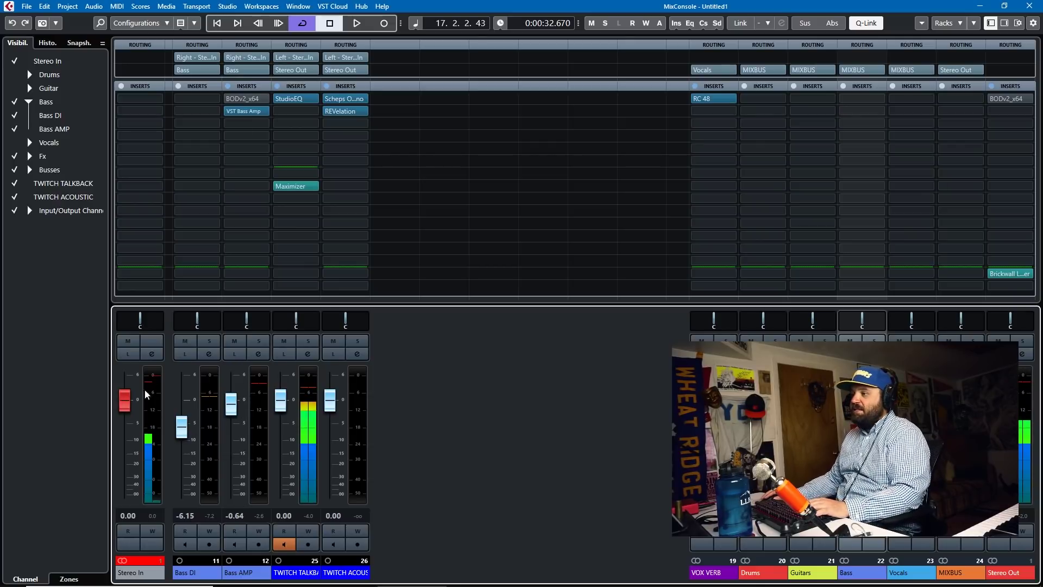
key(space)
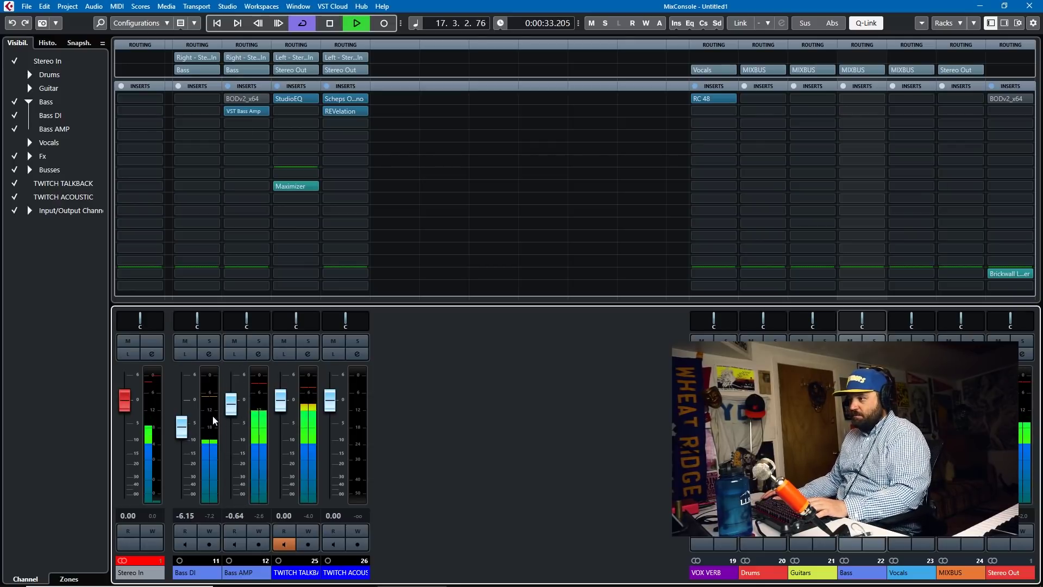
mouse_move(182, 426)
mouse_down()
mouse_move(235, 396)
mouse_move(232, 408)
mouse_move(181, 428)
mouse_move(232, 423)
mouse_move(183, 428)
mouse_up()
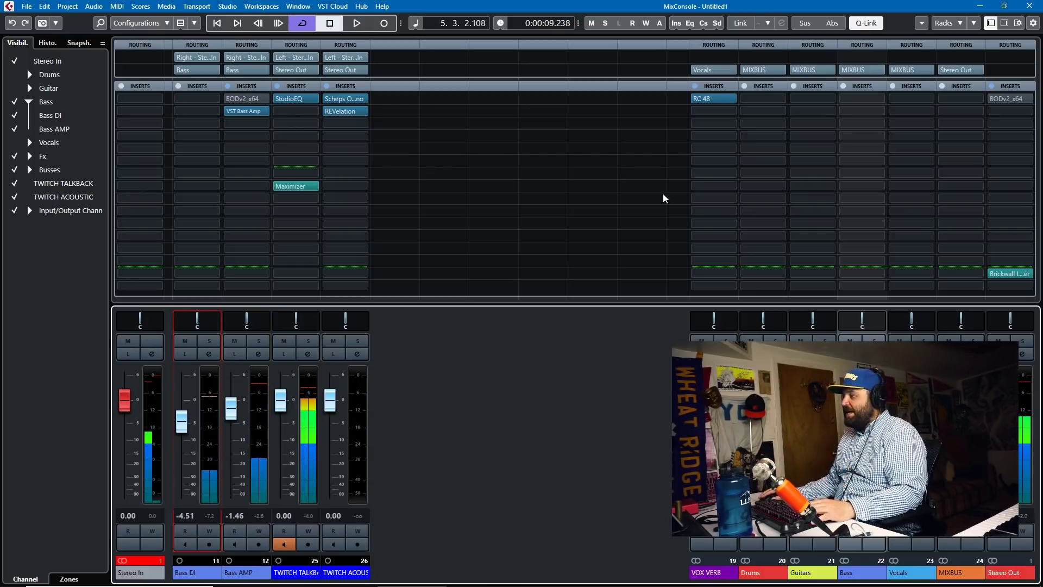
- Load the Frequency EQ onto the Bass bus's first insert and start playback
click(865, 99)
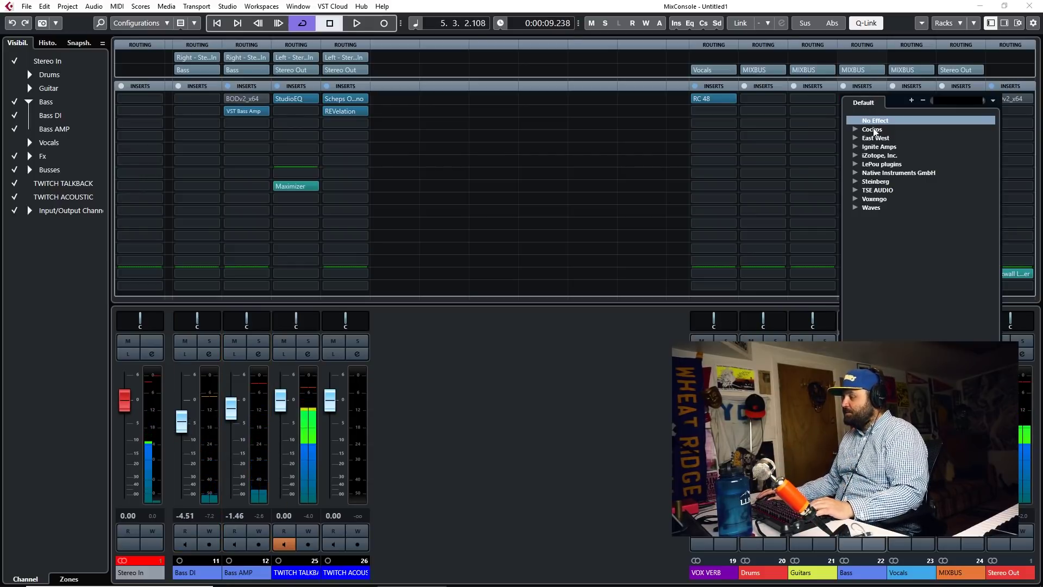
text(freq)
click(899, 139)
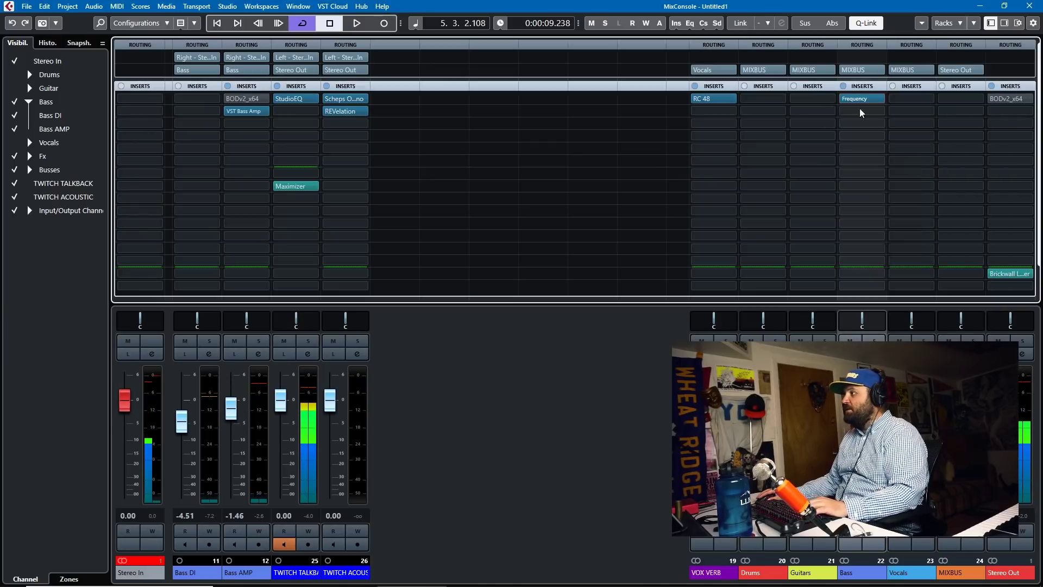
key(space)
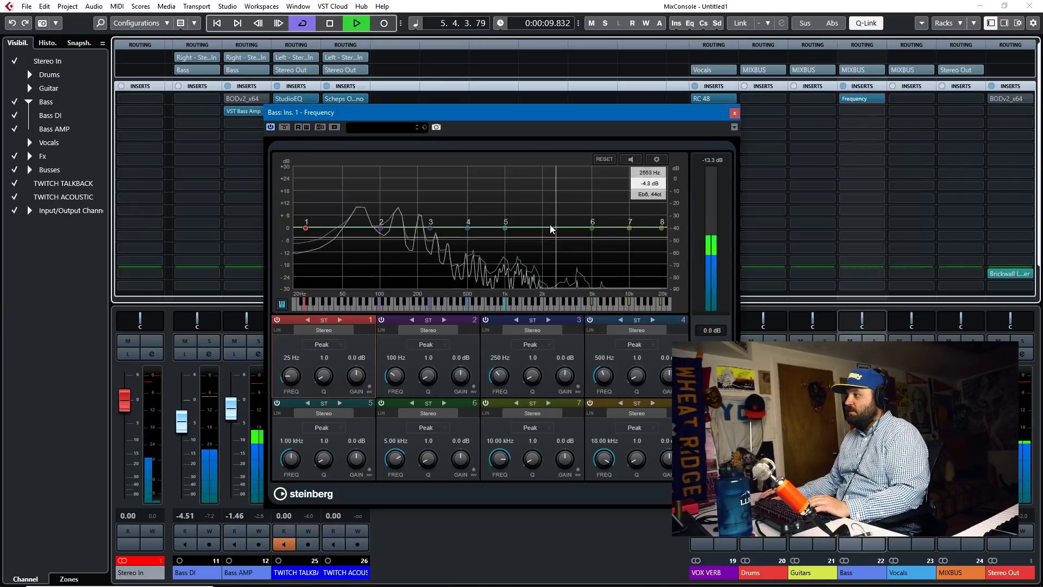
- Make EQ band 5 a narrow 10.6 dB cut at 2.29 kHz
drag(506, 228, 547, 180)
drag(321, 472, 516, 281)
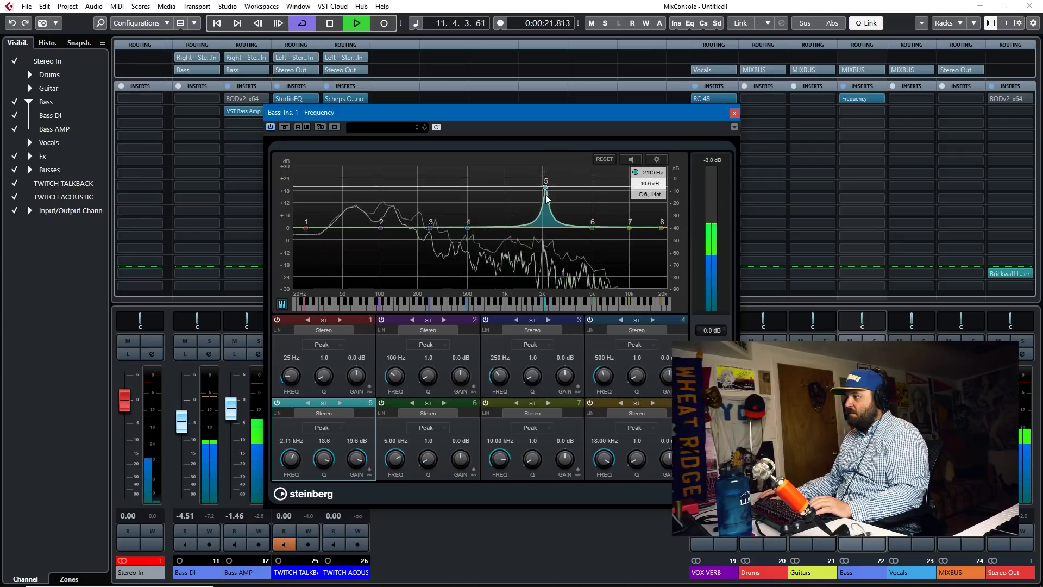
drag(548, 178, 550, 250)
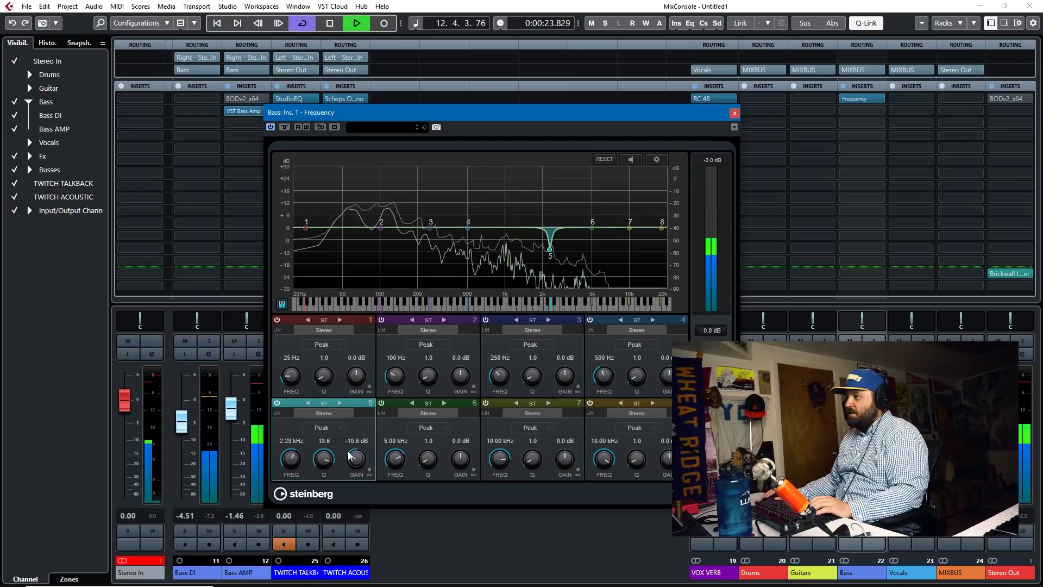
drag(324, 459, 324, 464)
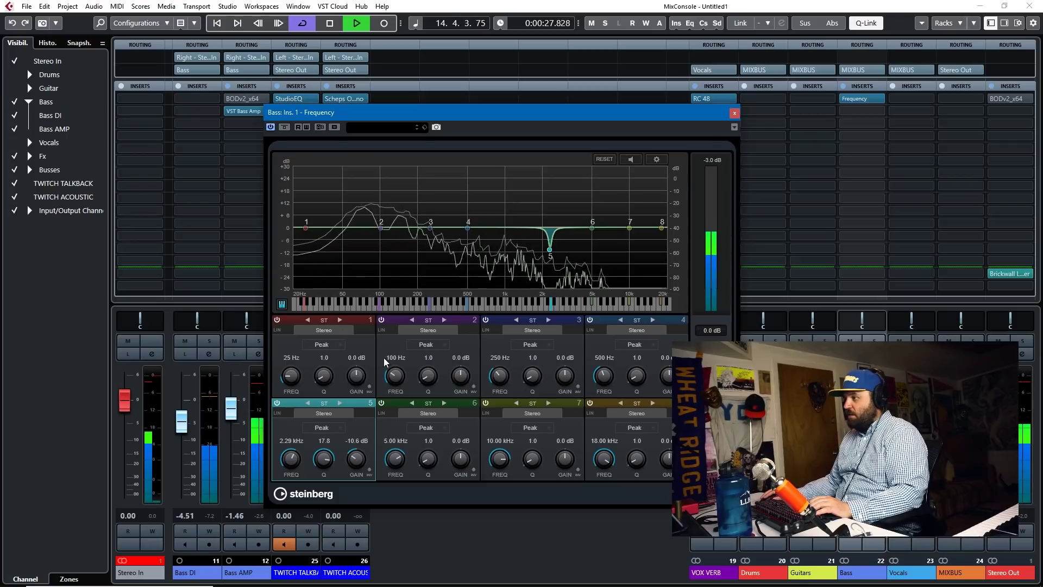
- Set band 8 to a Cut 12 low-pass at 7.18 kHz and dip band 2 6.1 dB at 76 Hz
click(653, 427)
click(651, 452)
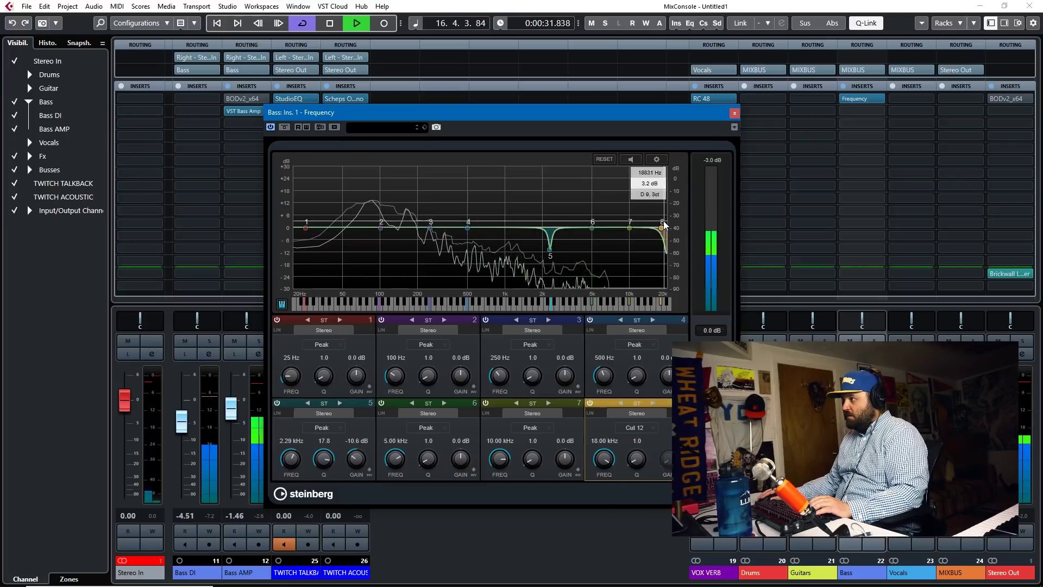
drag(661, 227, 609, 236)
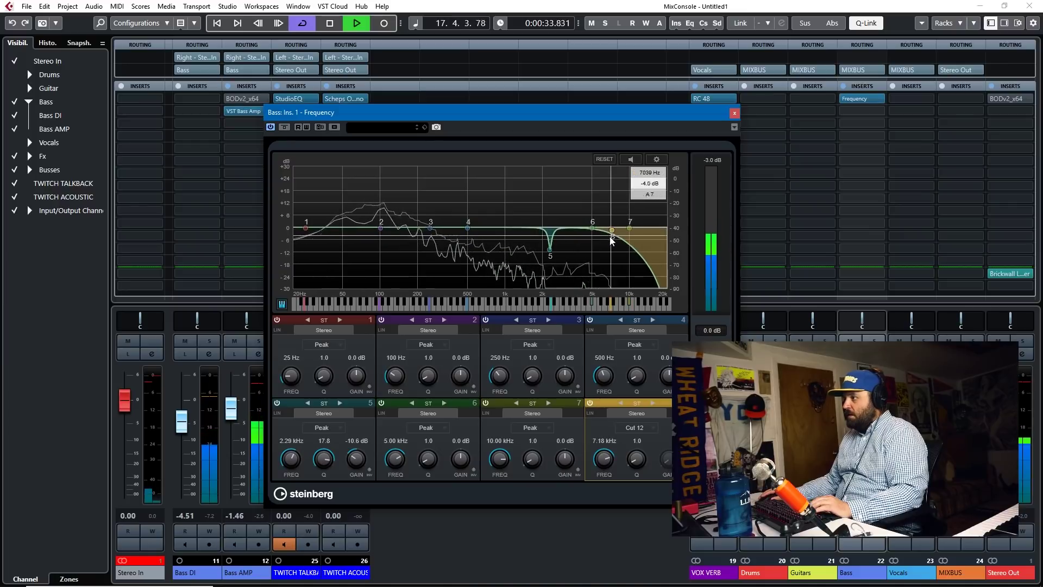
key(space)
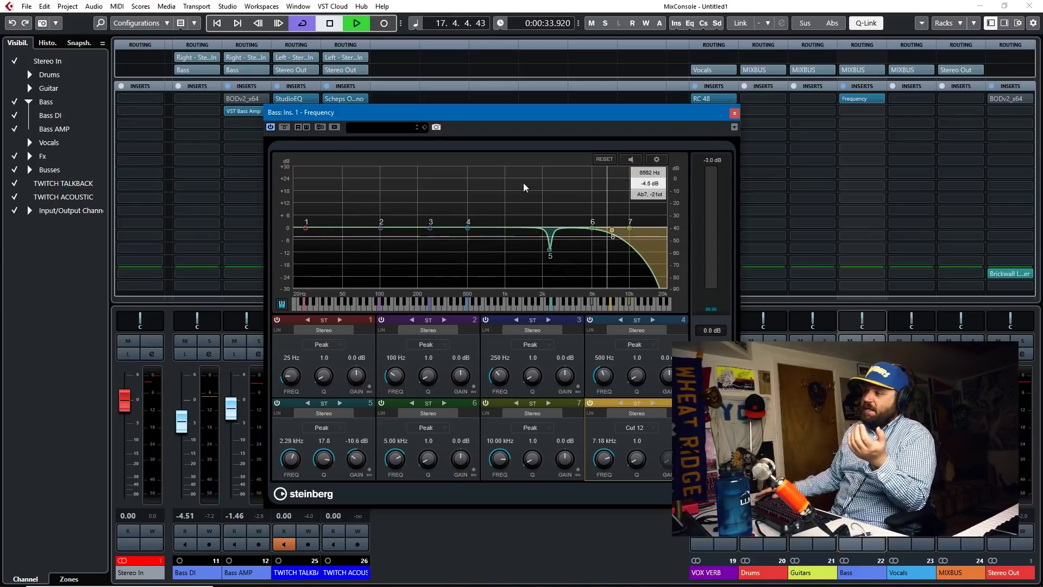
key(space)
drag(381, 228, 364, 238)
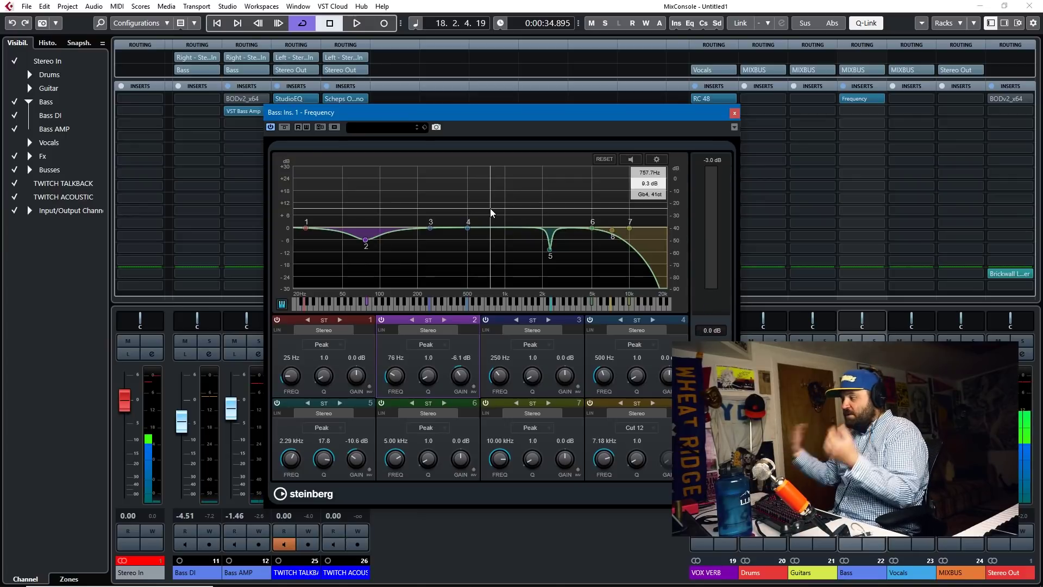
- Close the EQ and load VintageCompressor into the Bass bus's second insert, opening its editor
click(733, 114)
click(852, 112)
text(co)
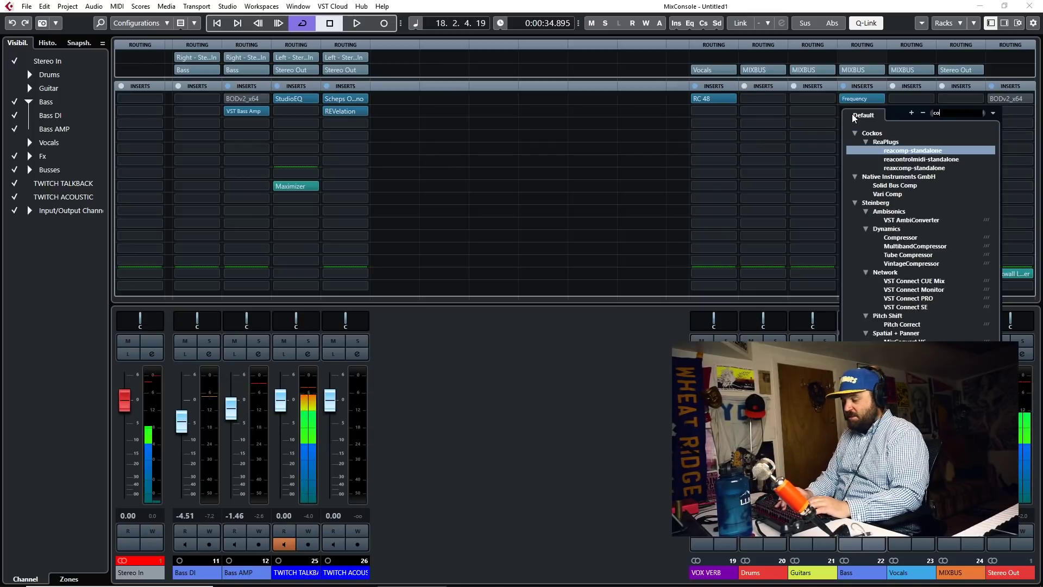
text(mp)
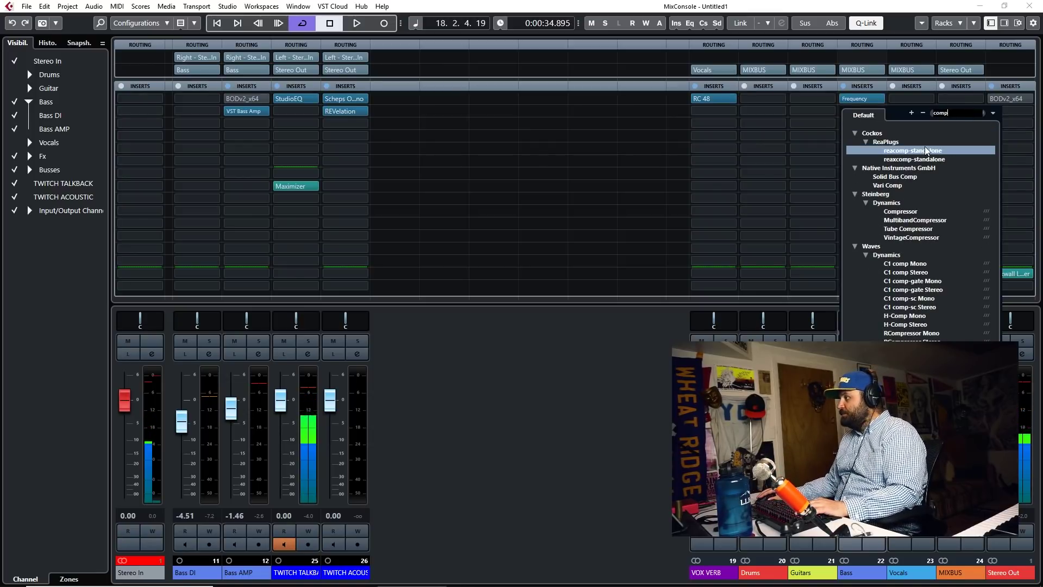
click(902, 237)
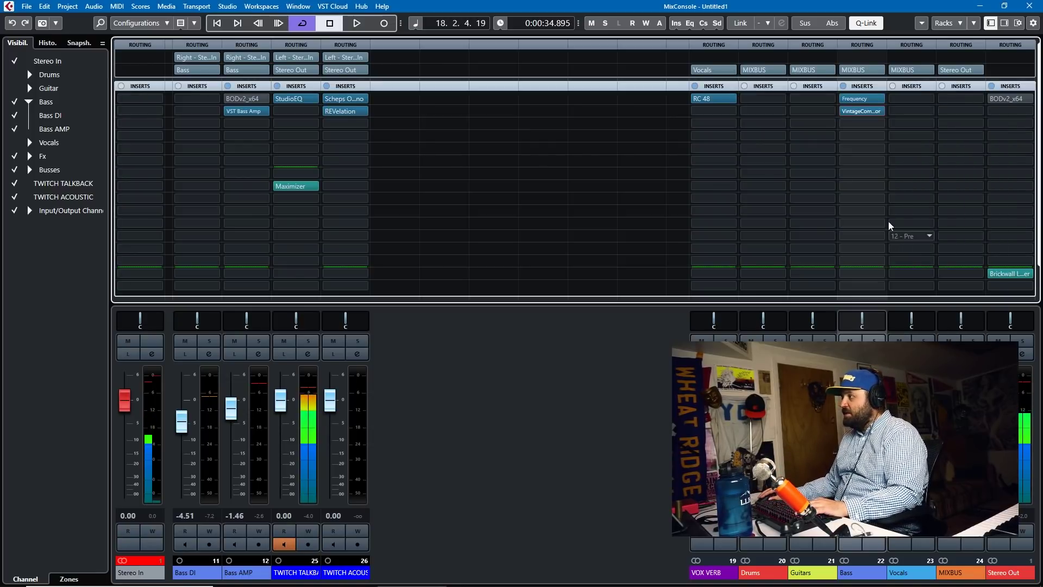
click(855, 110)
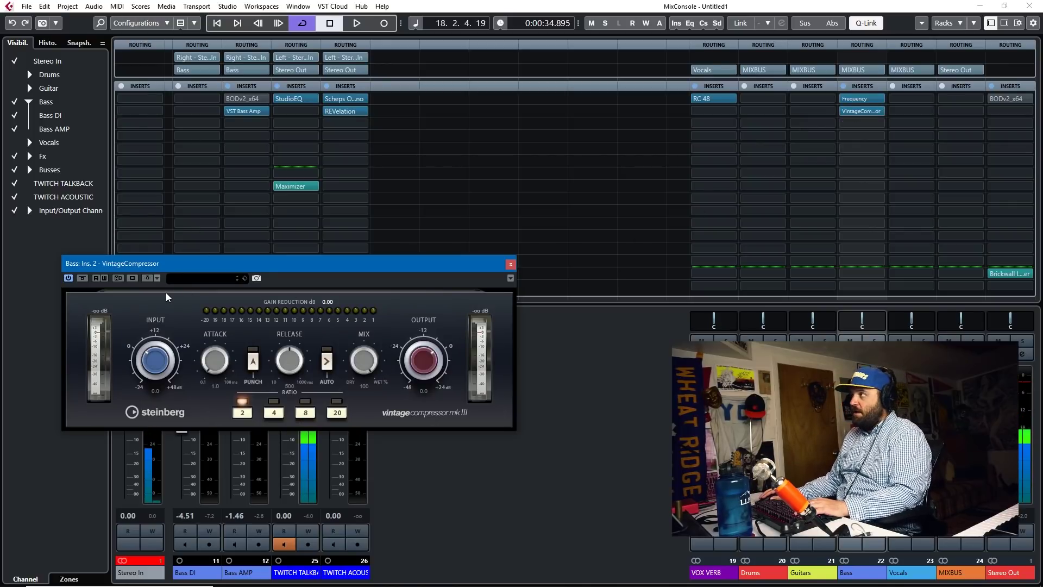
- Set the compressor to input 20.2, output -11.2, ratio 4, less mix, with Punch on
key(space)
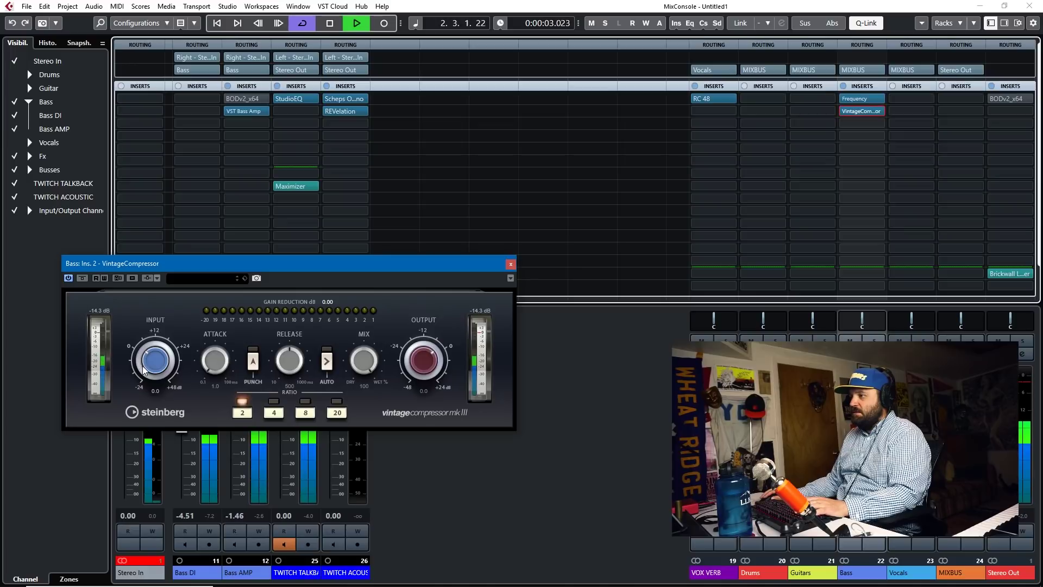
drag(147, 361, 145, 348)
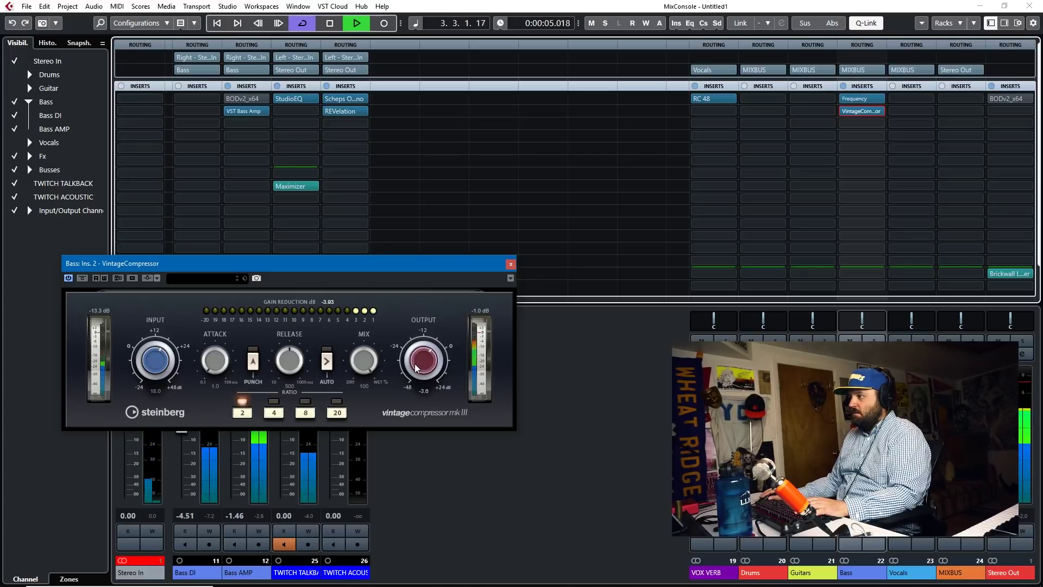
drag(415, 363, 415, 373)
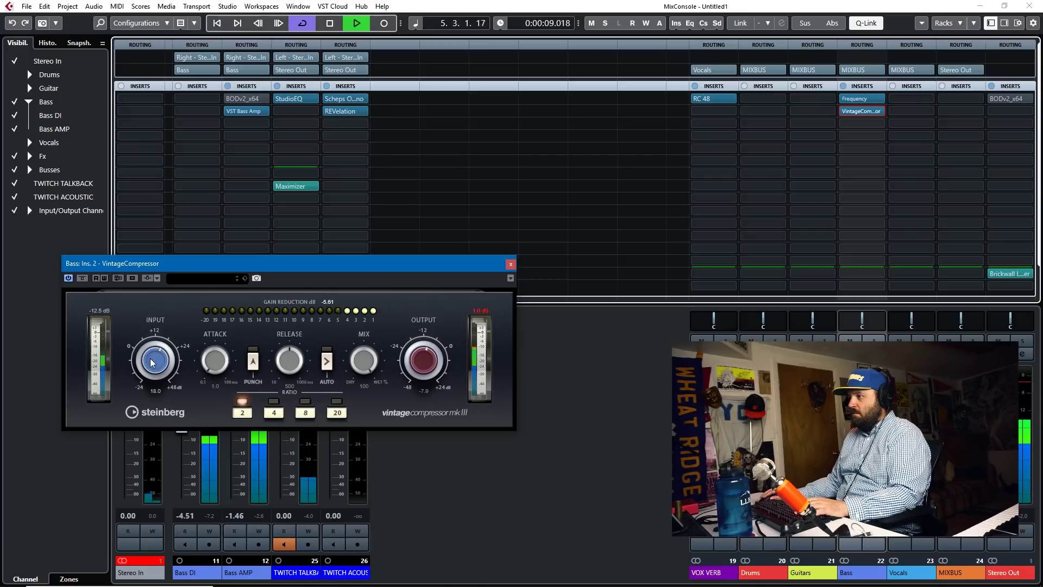
click(272, 413)
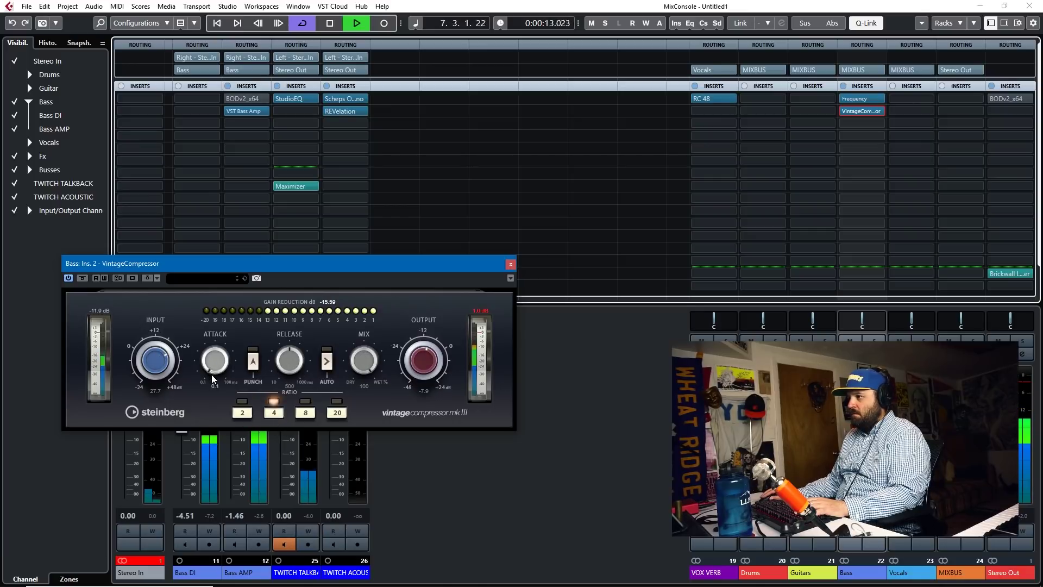
drag(357, 366, 351, 416)
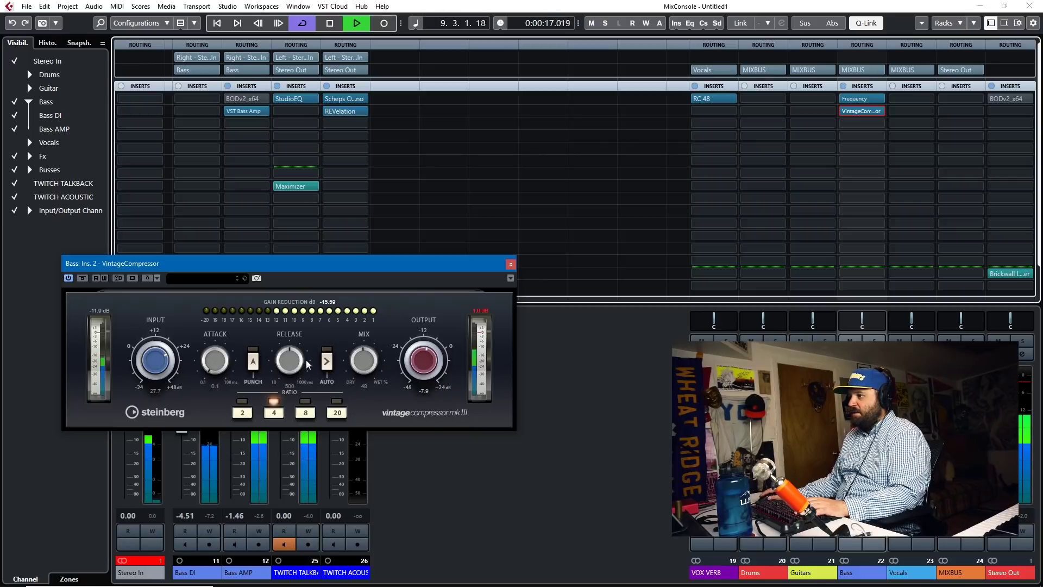
click(252, 362)
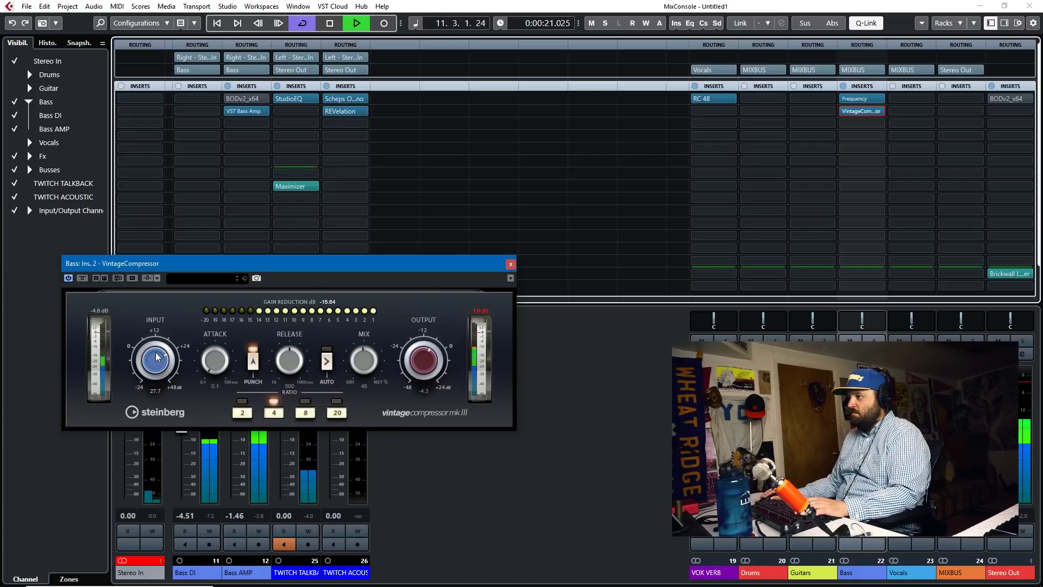
scroll(159, 359, down, 3)
scroll(156, 372, up, 4)
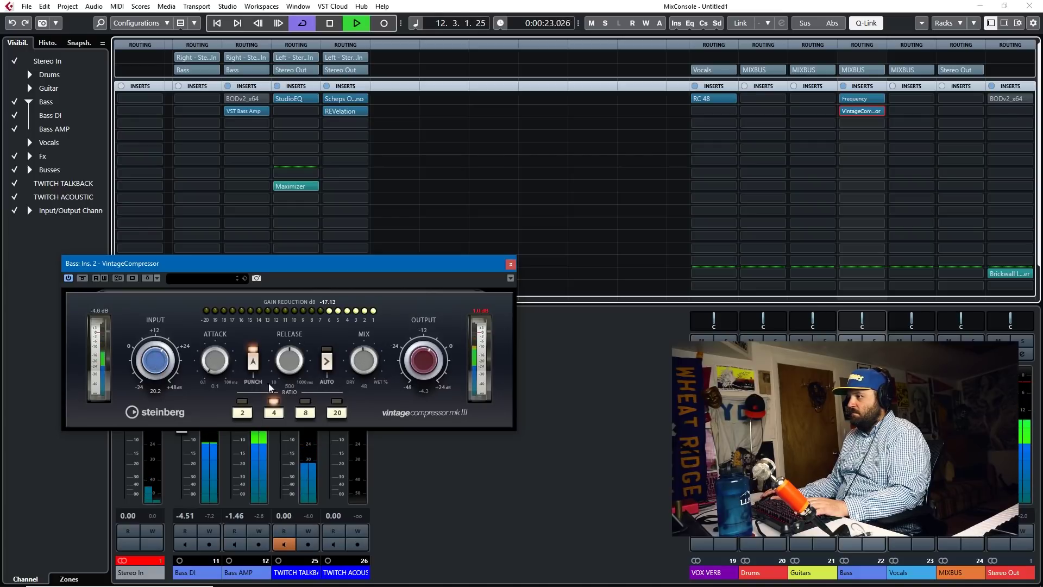
scroll(426, 372, down, 6)
key(space)
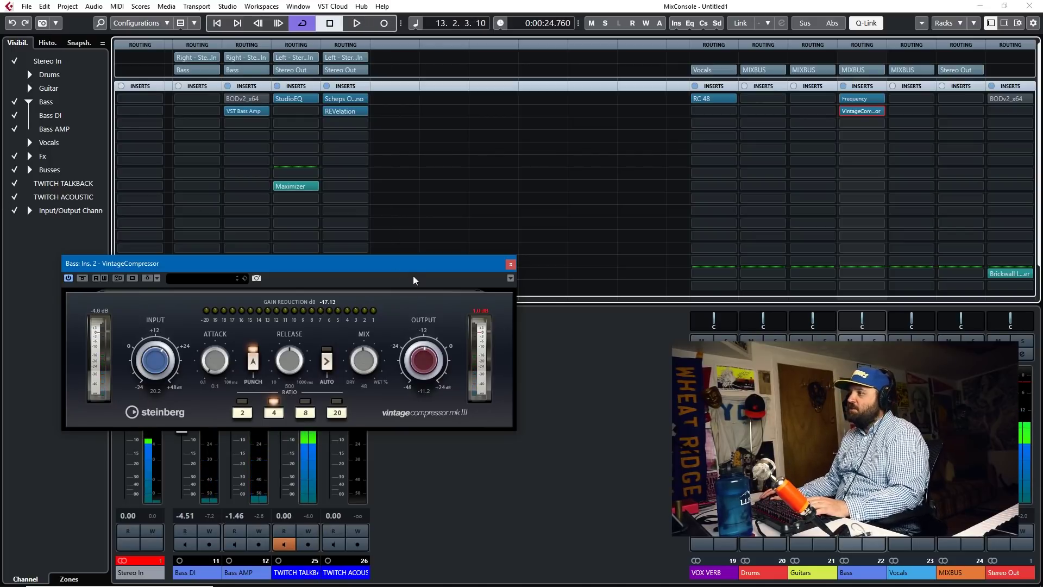
- Move the compressor editor aside and load Quadrafuzz v2 into the Bass bus's third insert
click(544, 286)
drag(448, 265, 548, 252)
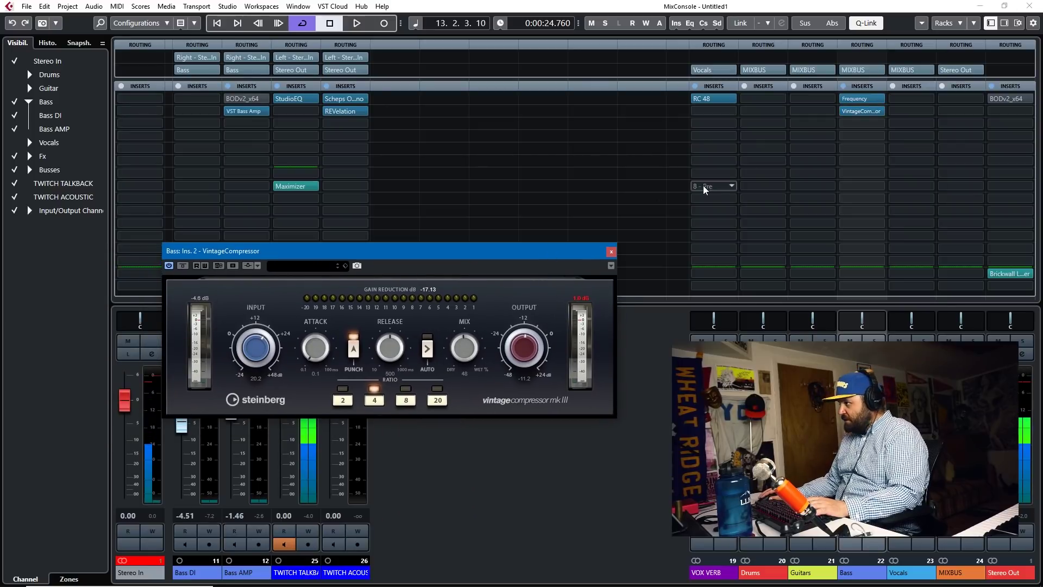
click(862, 123)
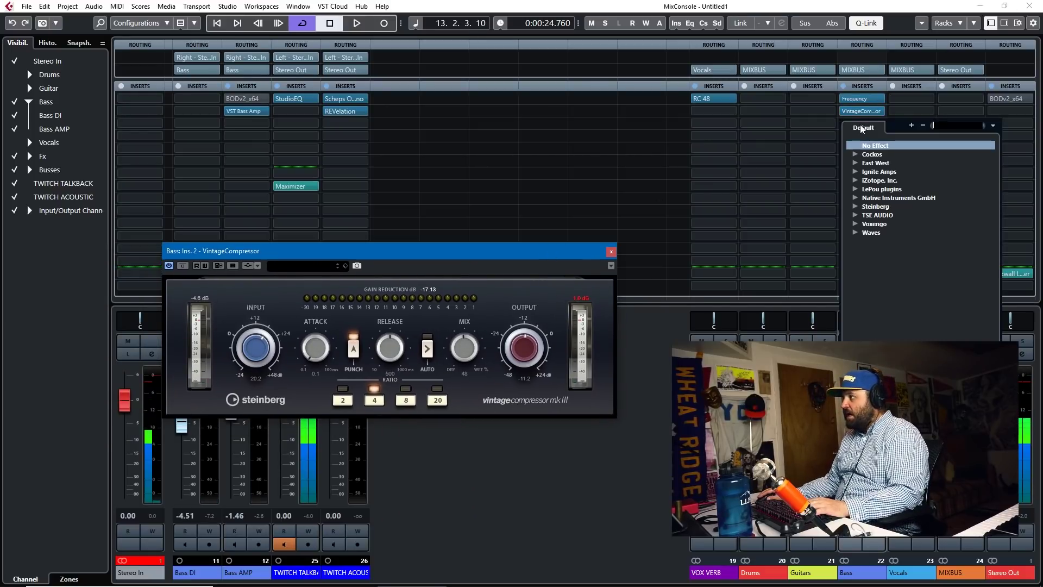
text(quad)
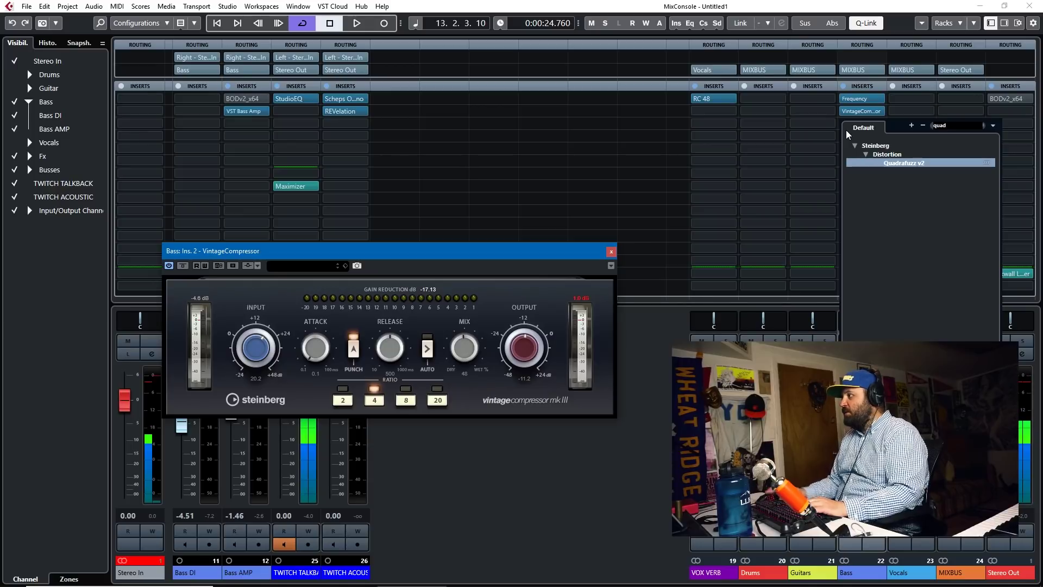
click(905, 163)
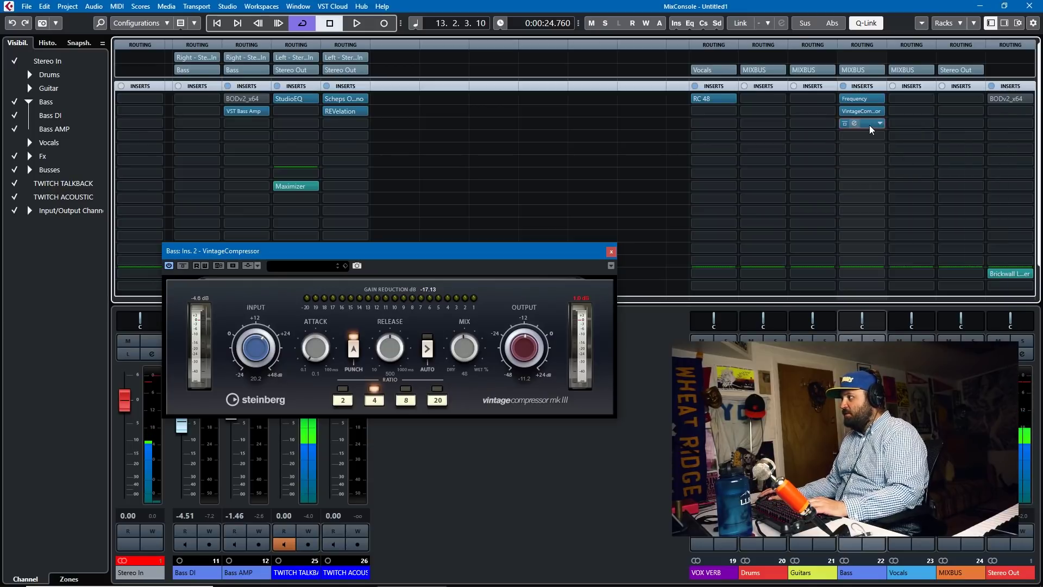
- Switch Quadrafuzz band 3 to DIST and band 2 to AMP while listening
key(space)
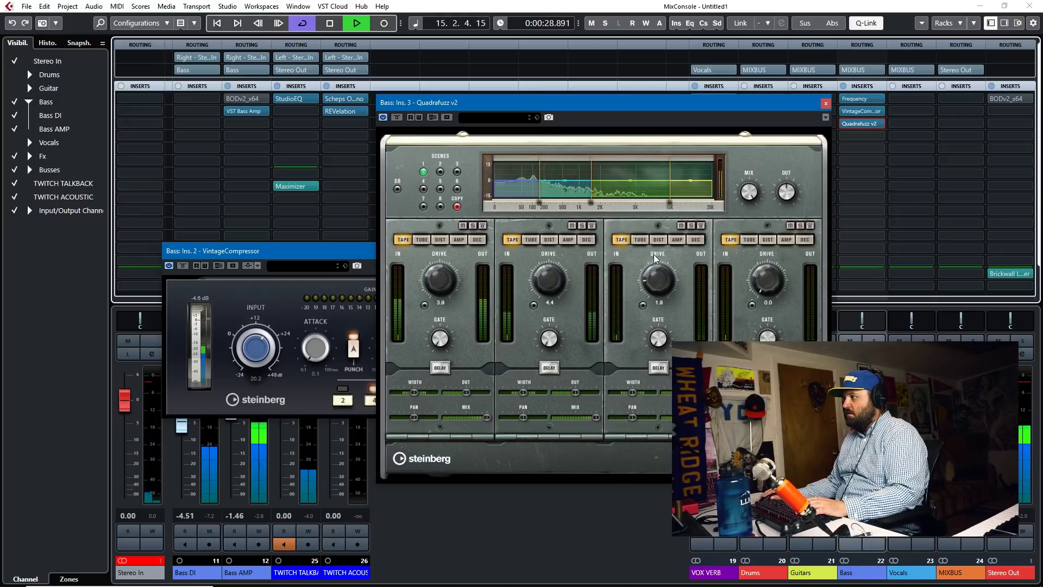
click(658, 240)
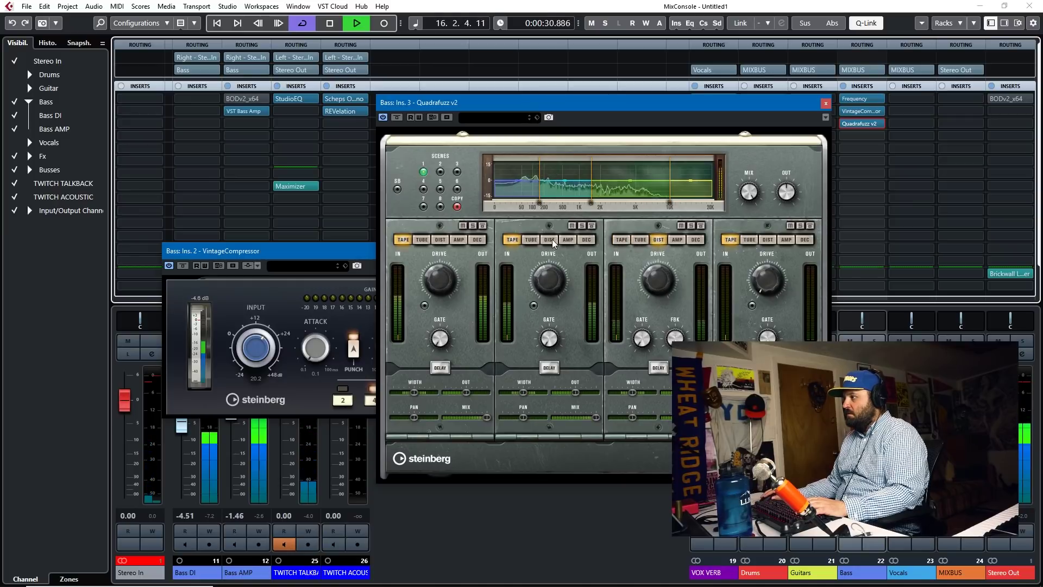
click(536, 241)
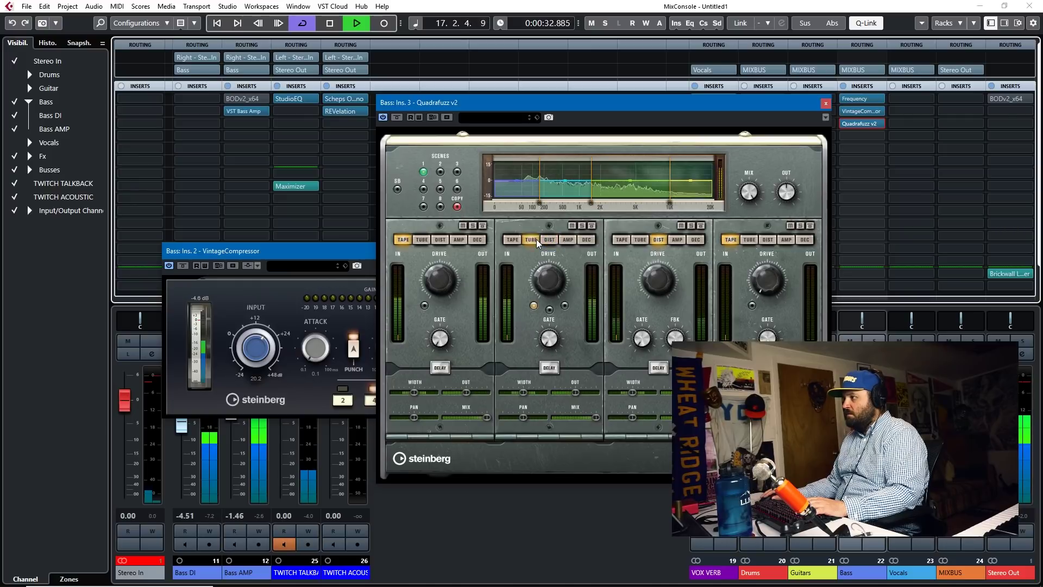
click(550, 309)
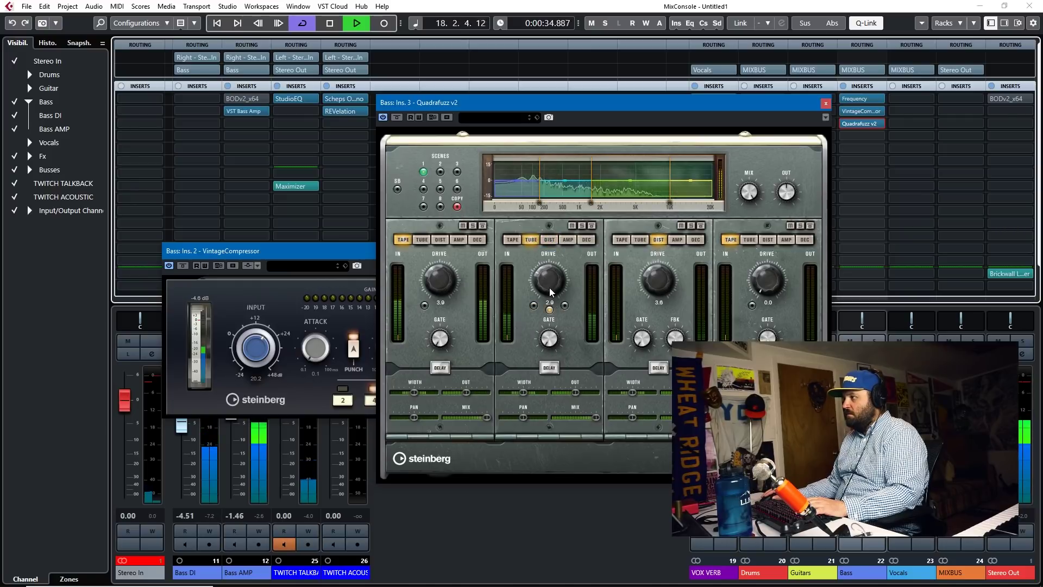
click(569, 240)
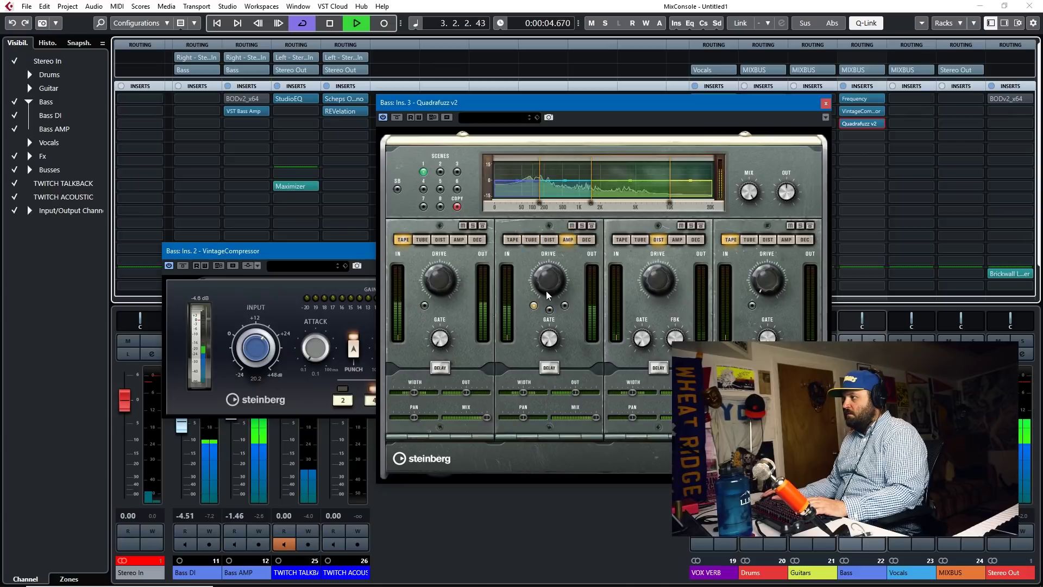
click(549, 309)
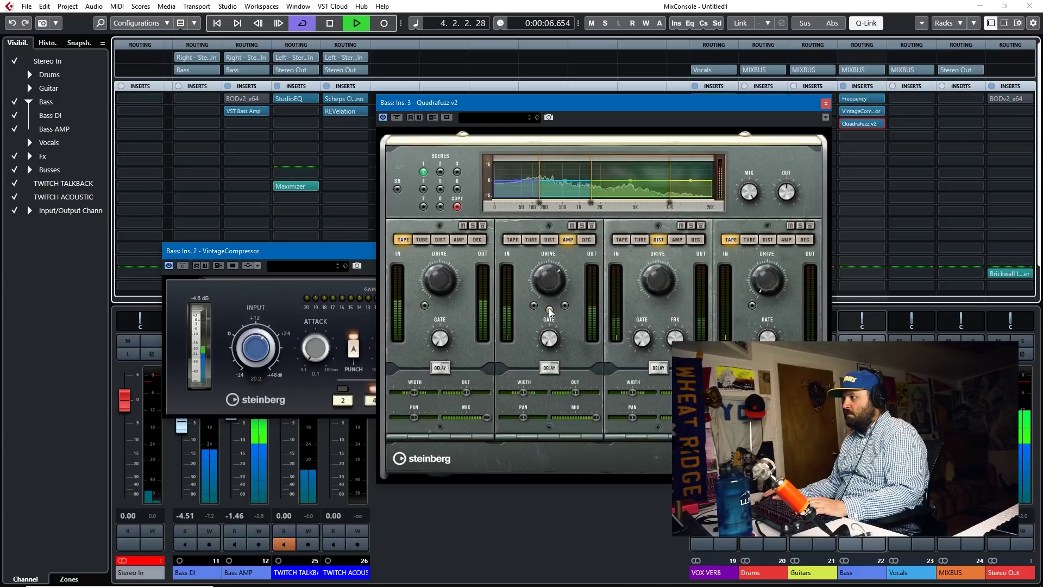
click(565, 306)
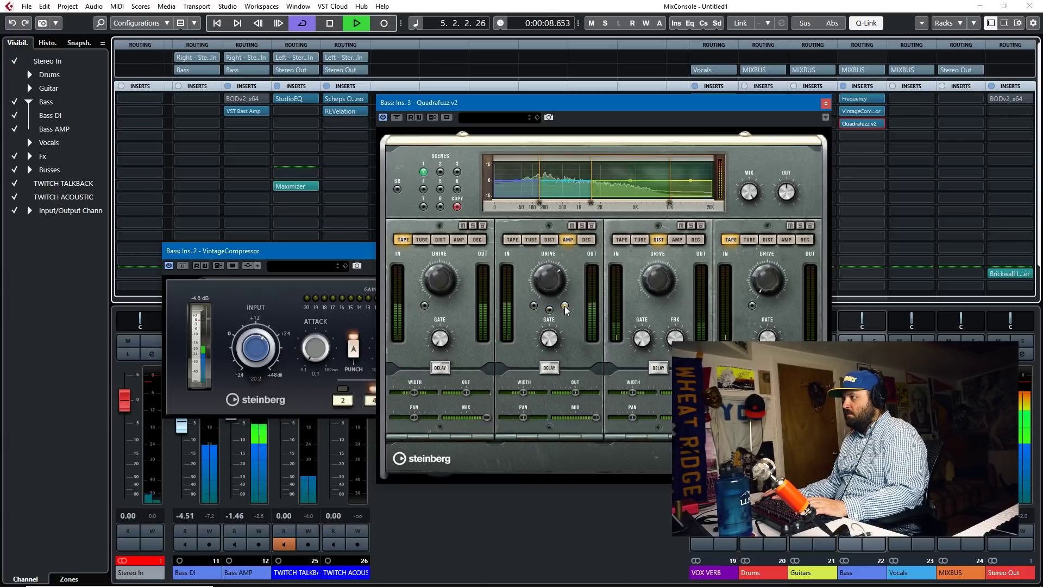
key(space)
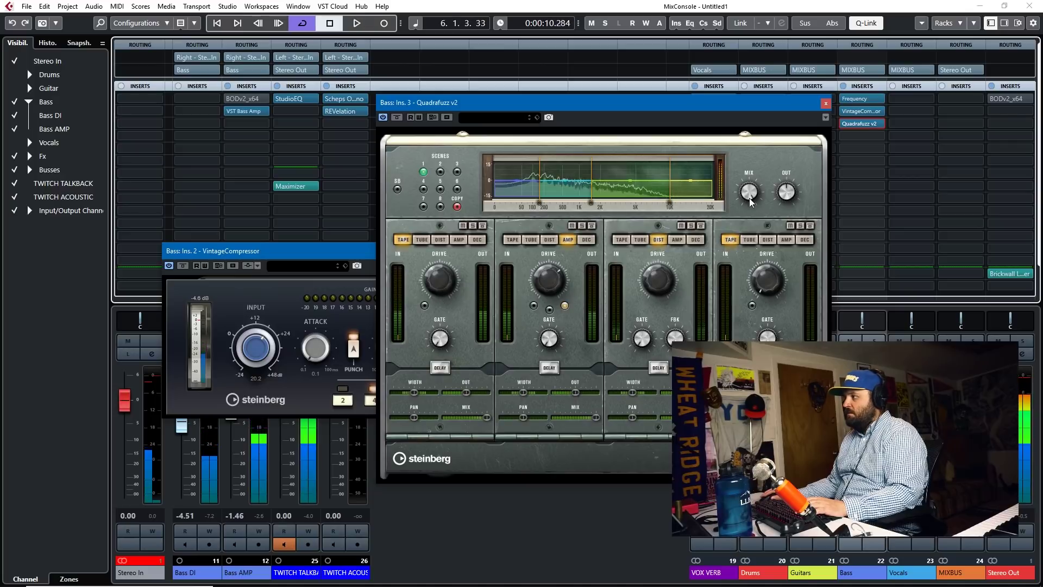
- Close the Quadrafuzz v2 and VintageCompressor editors and return to the Project window with F3
click(825, 103)
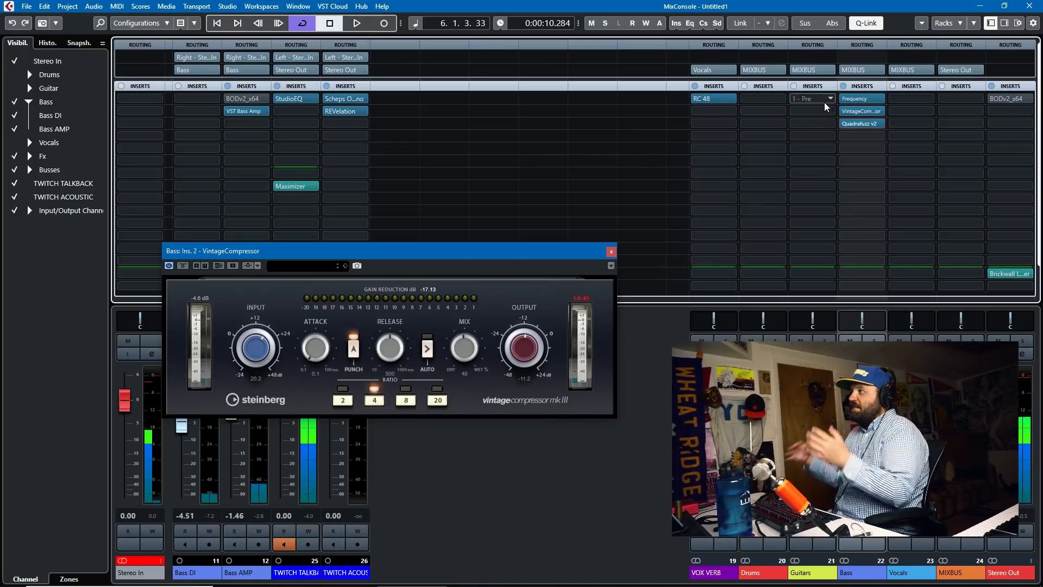
click(611, 252)
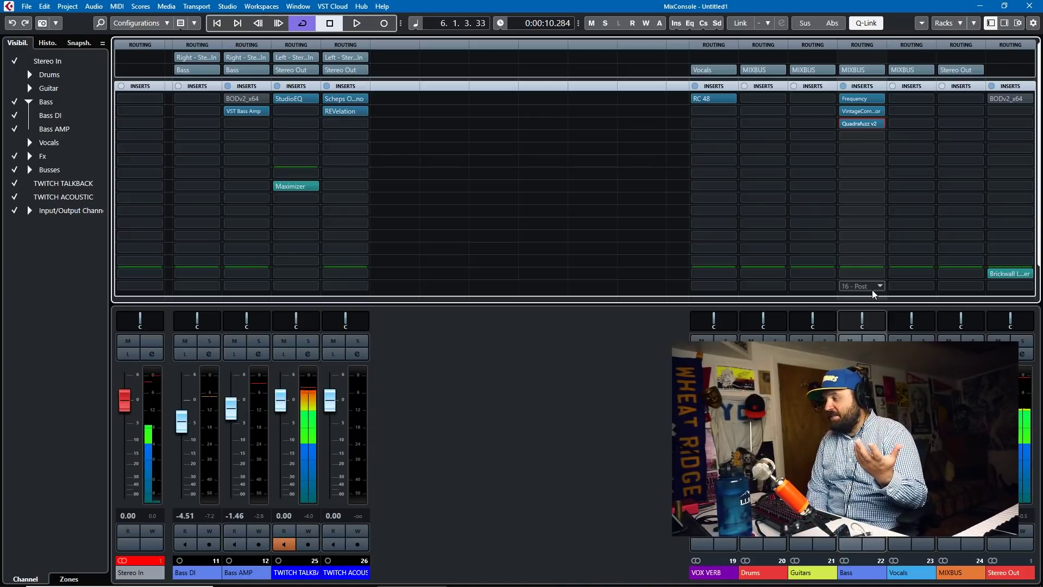
key(F3)
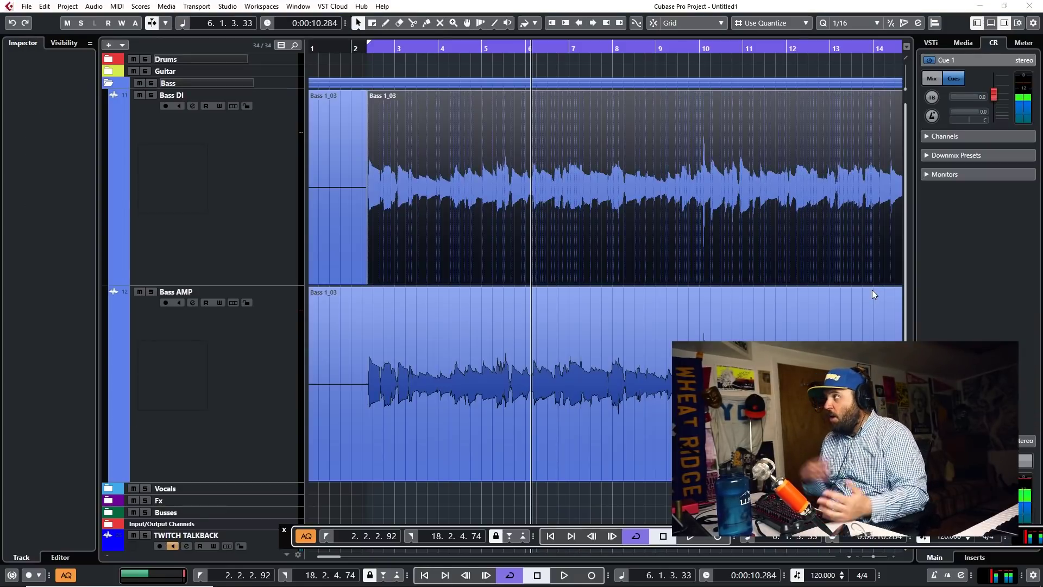